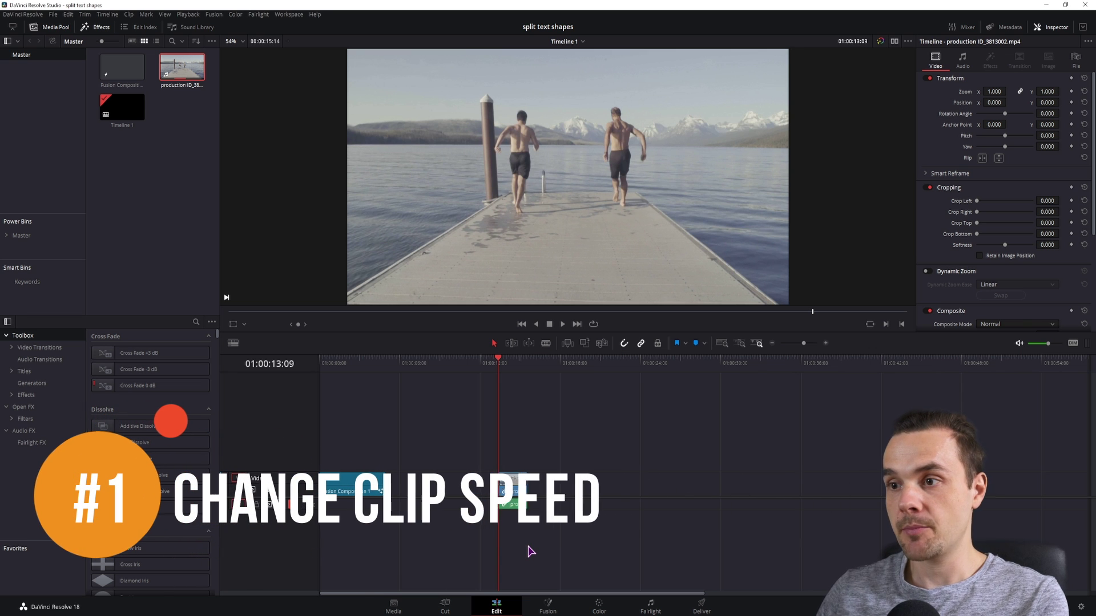
Preview the dock-jumping clip, then select its second copy on track V1
key("space")
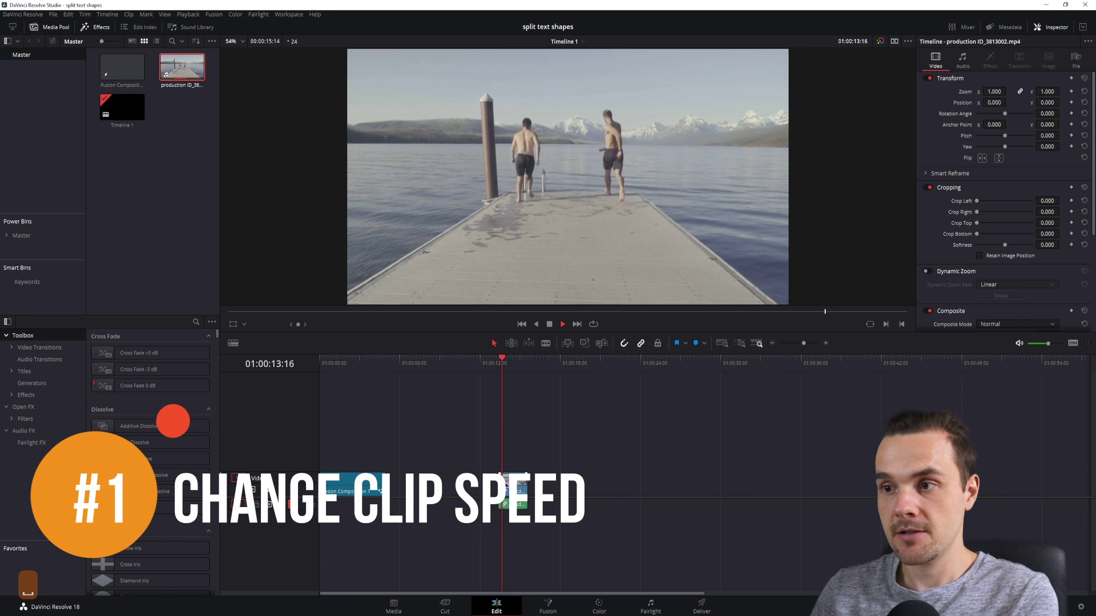
key("space")
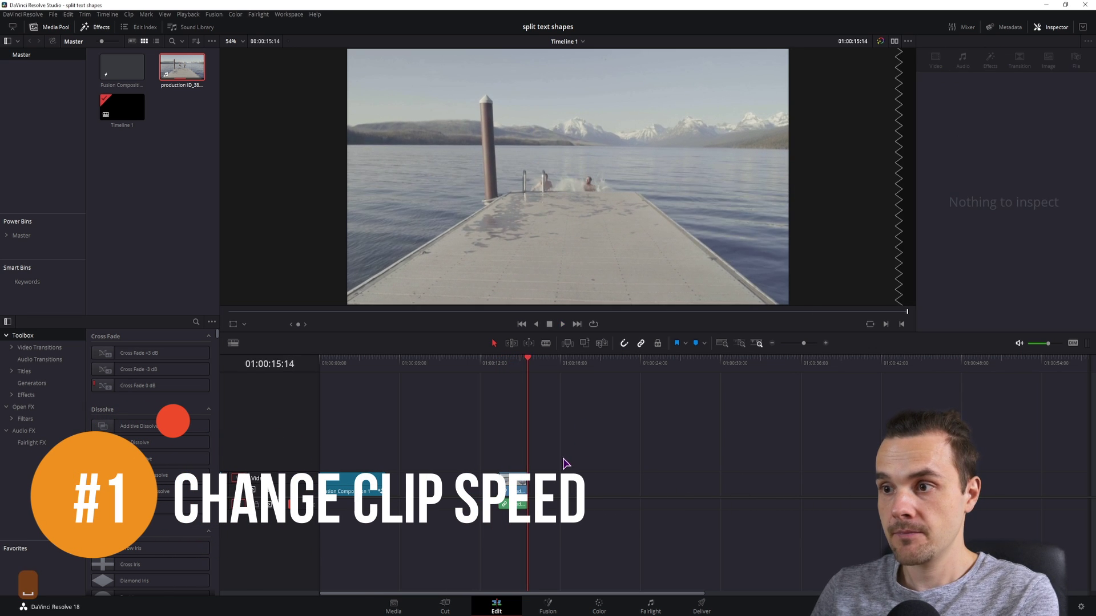
left_click(543, 489, "alt")
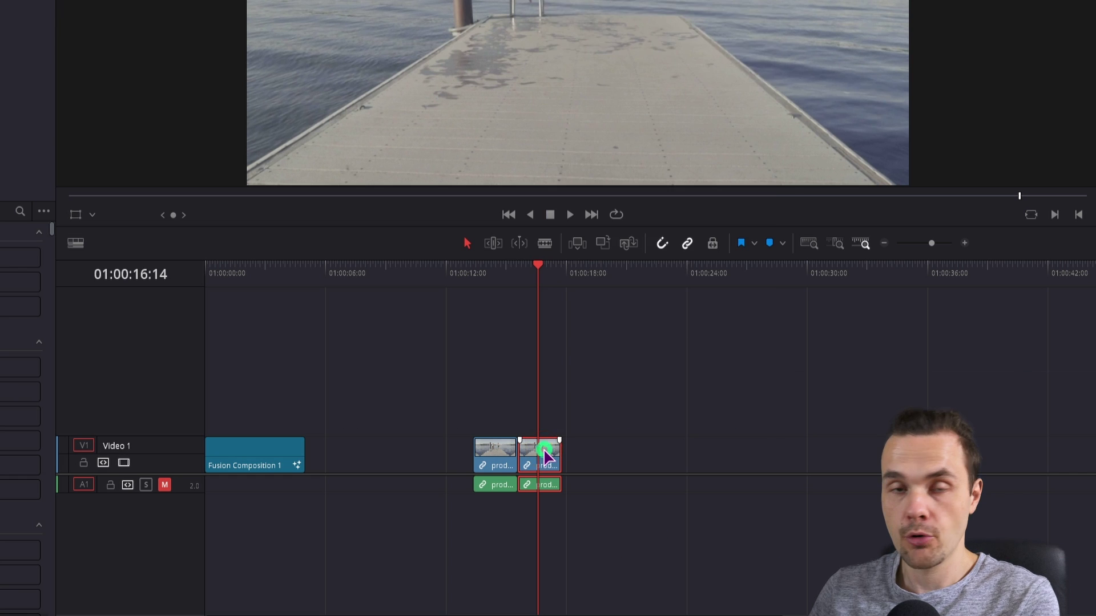
Reverse the second dock clip copy at -100% with Change Clip Speed, then play it back
right_click(544, 487)
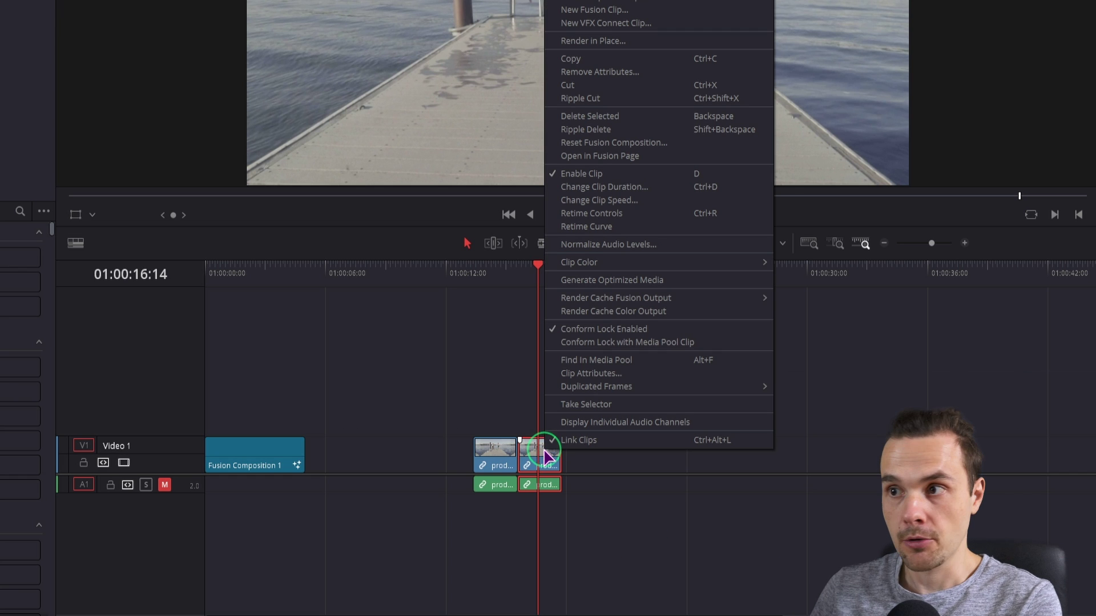
left_click(620, 201)
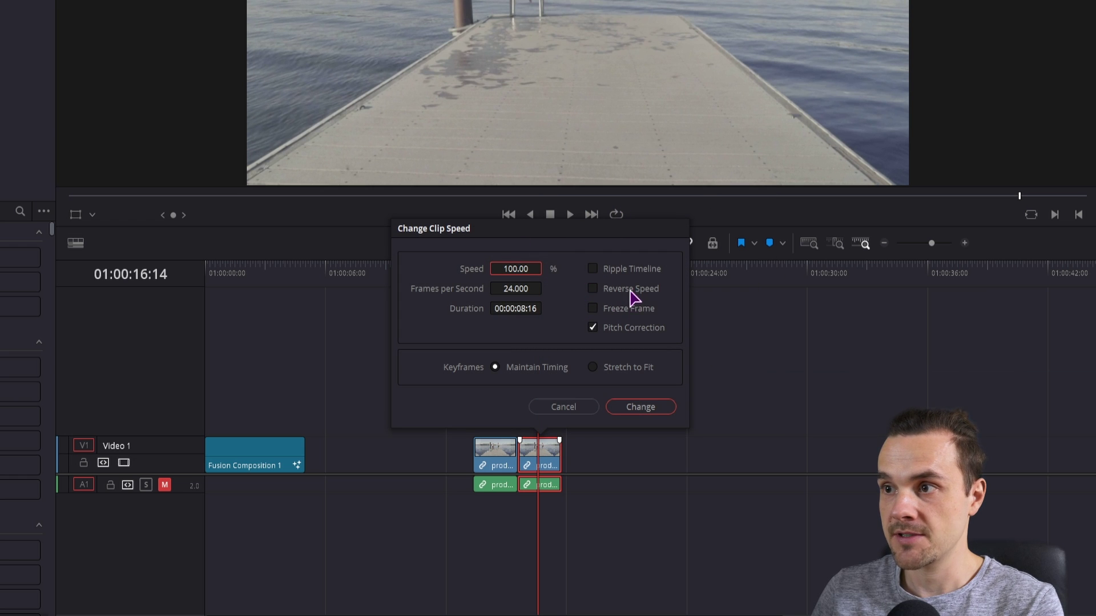
left_click(594, 289)
left_click(639, 407)
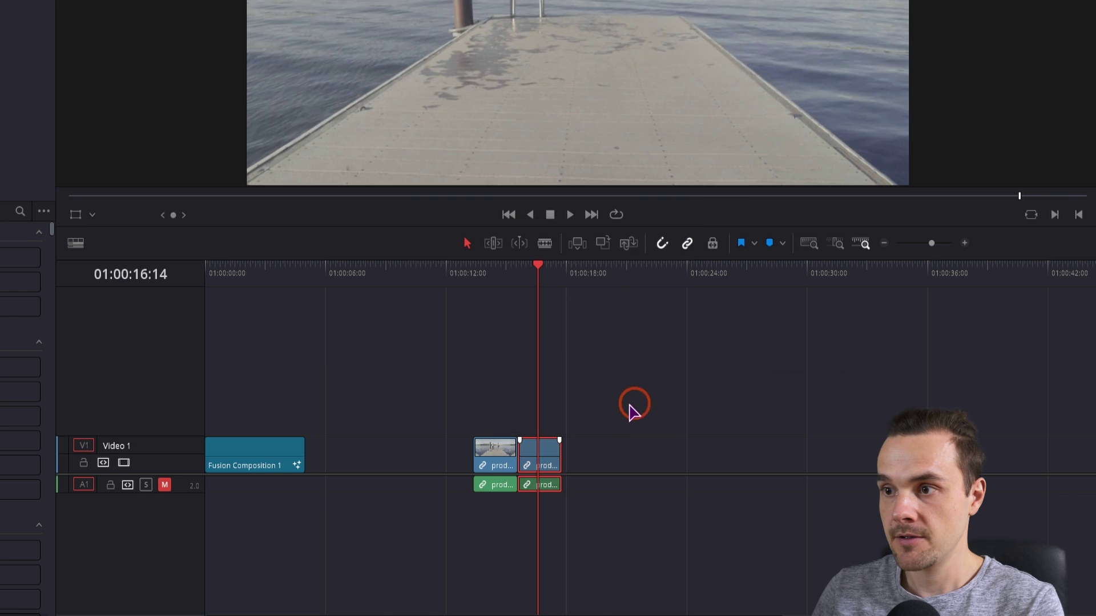
key("space")
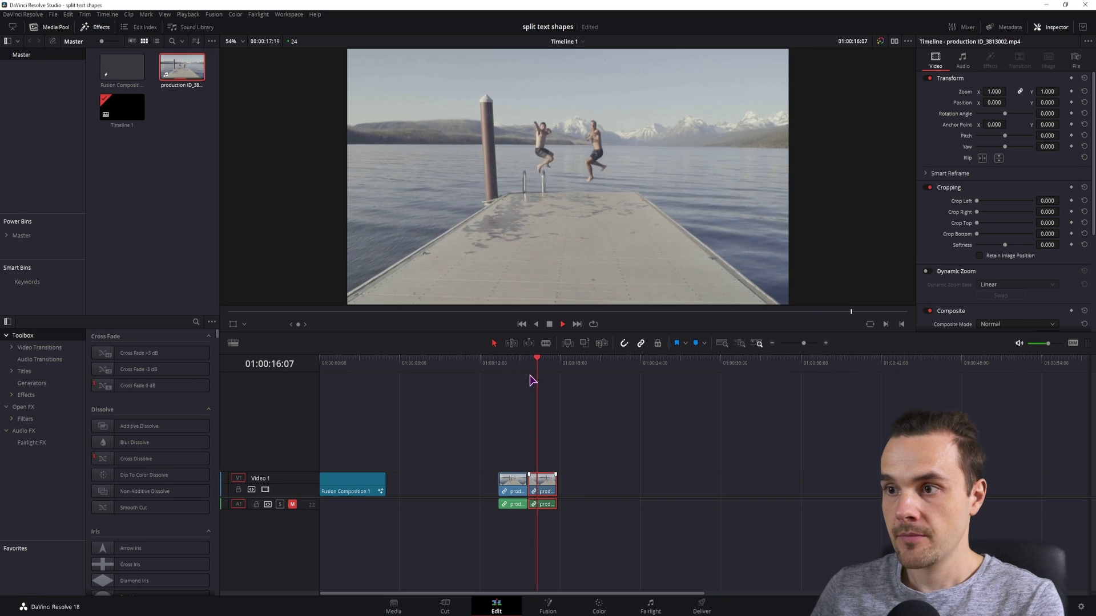
key("space")
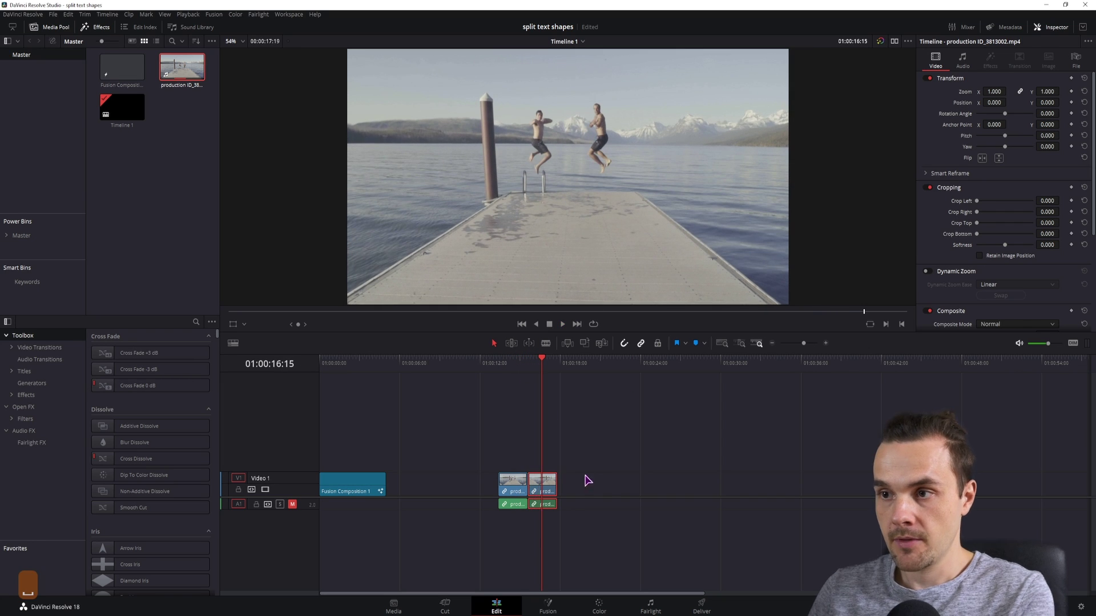
Alt-drag the dock clip into a third copy and show its retime controls
left_click_drag(541, 490, 574, 491)
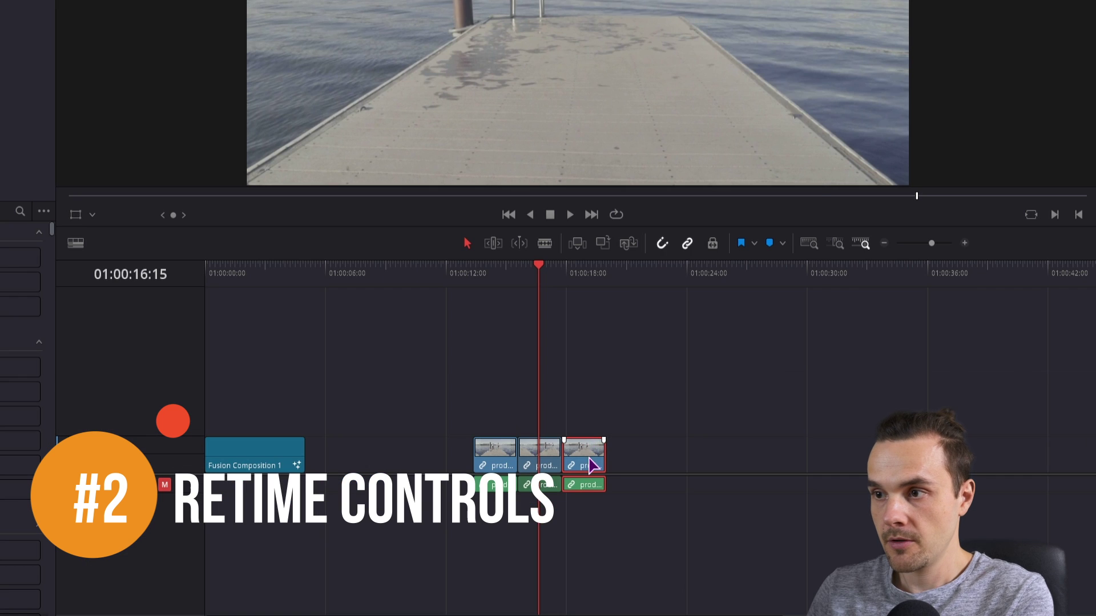
right_click(590, 466)
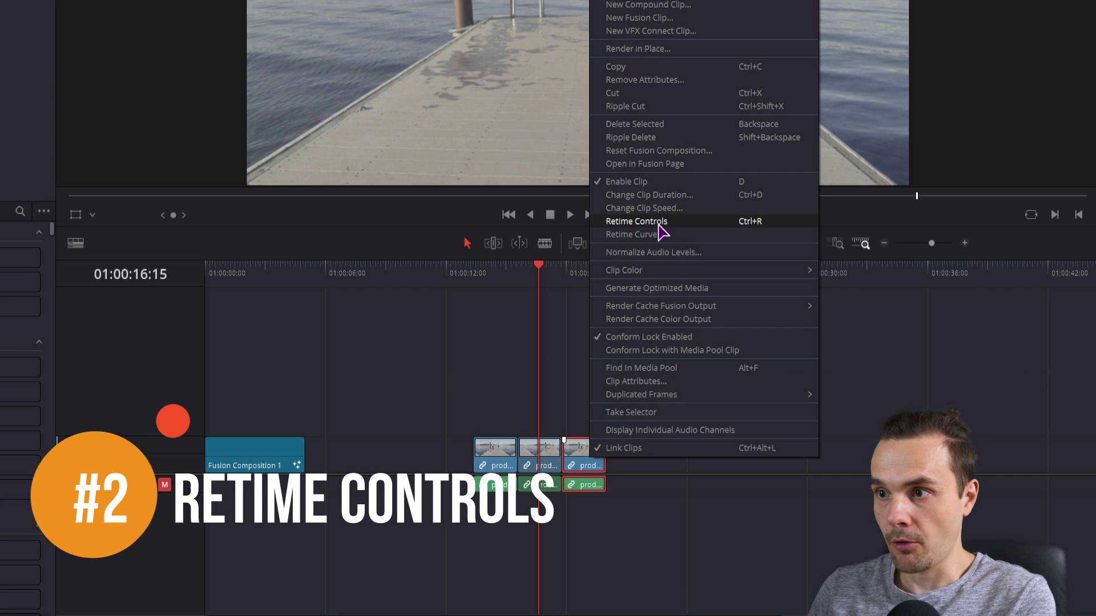
left_click(718, 222)
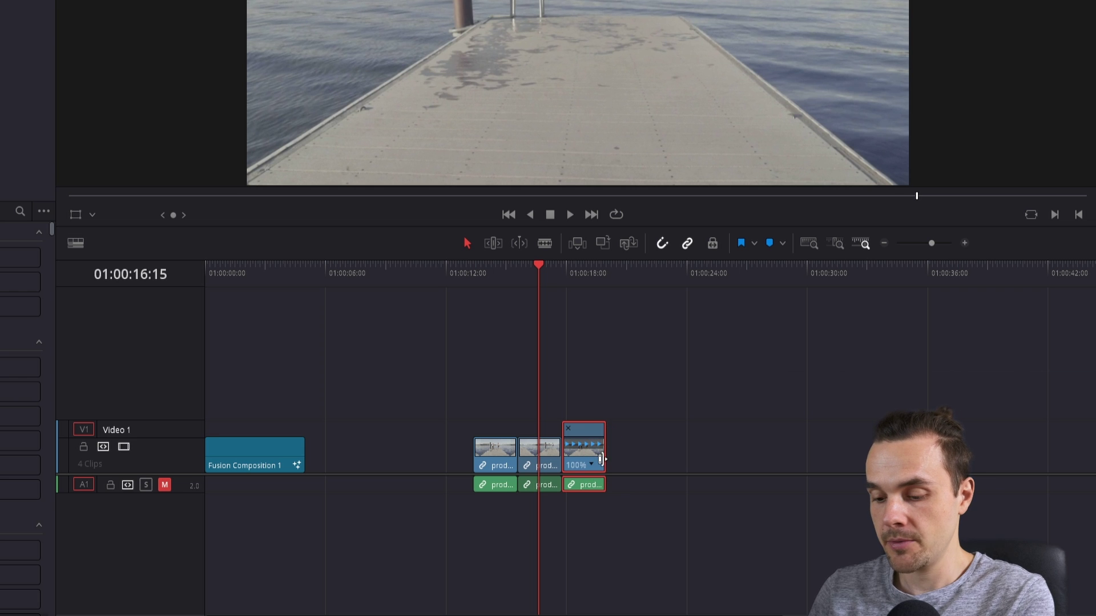
Set the third copy to Reverse Segment (Reverse - 100%) and play it from before the clip
scroll(604, 465, "up", 5)
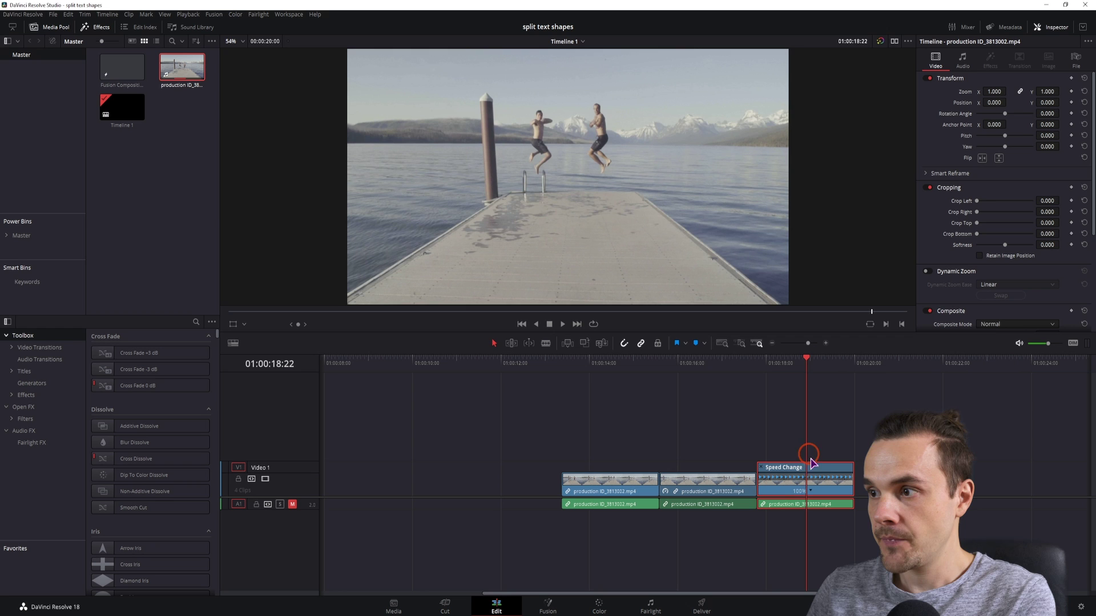
left_click(947, 470)
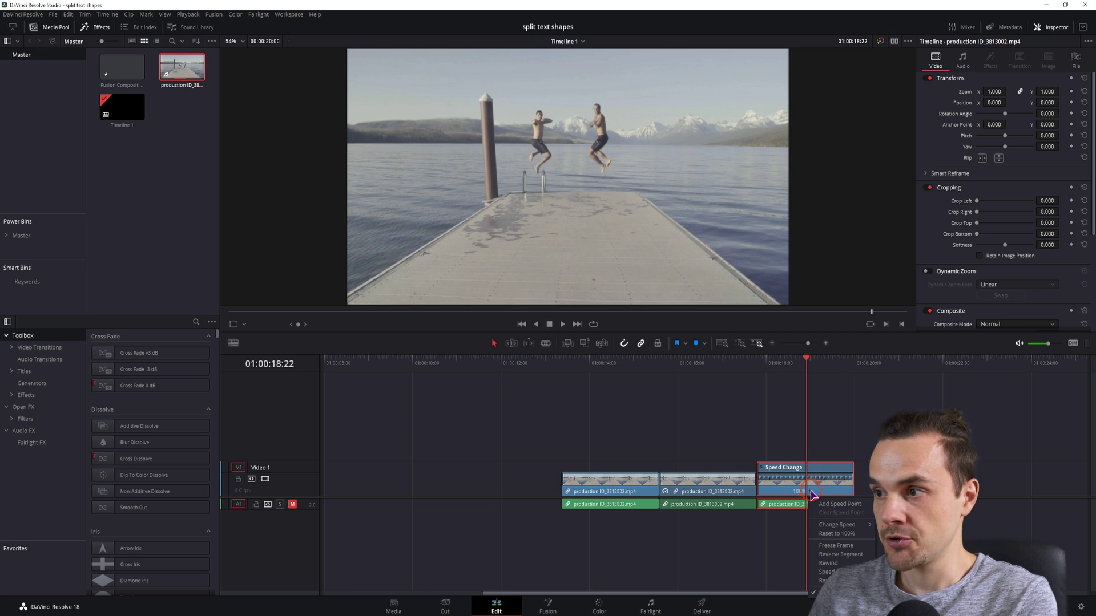
left_click(851, 553)
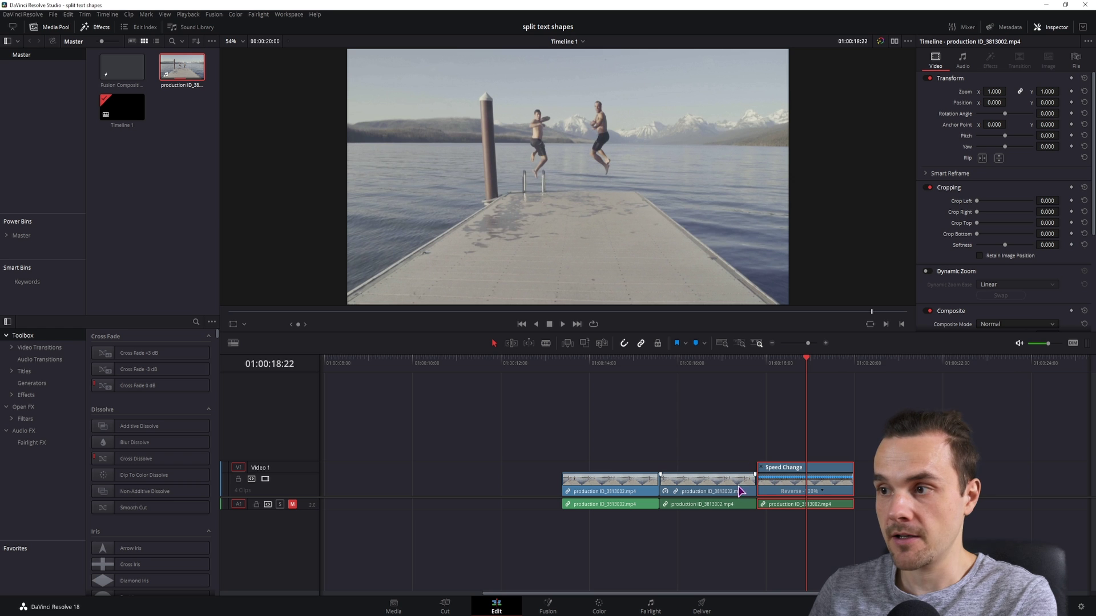
left_click(759, 364)
key("space")
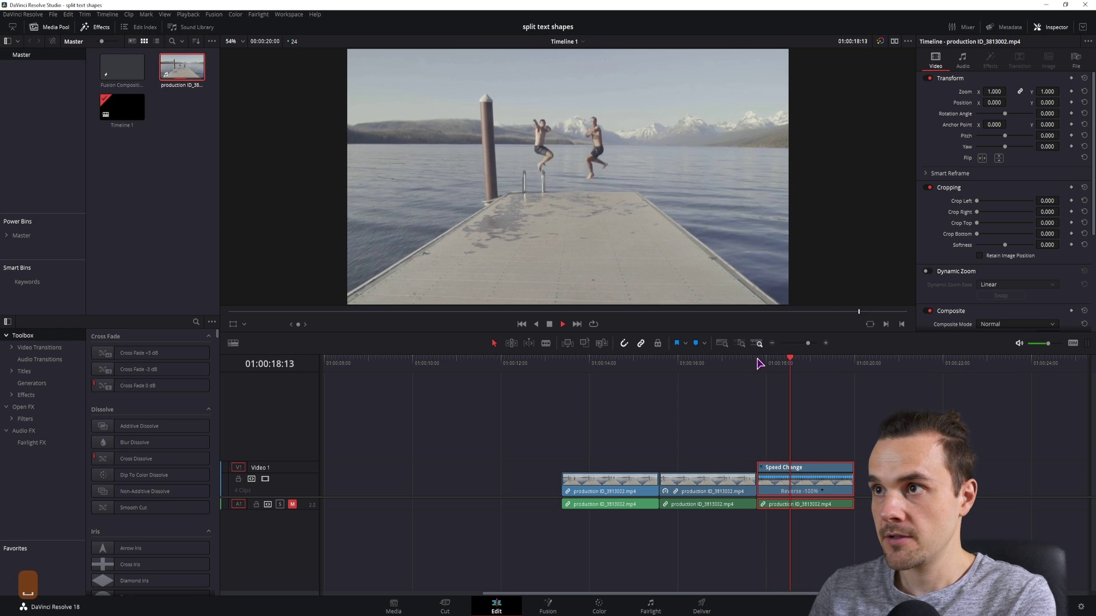
Try the third clip at 200% speed, play it back, then undo the change
key("space")
key("ctrl+minus")
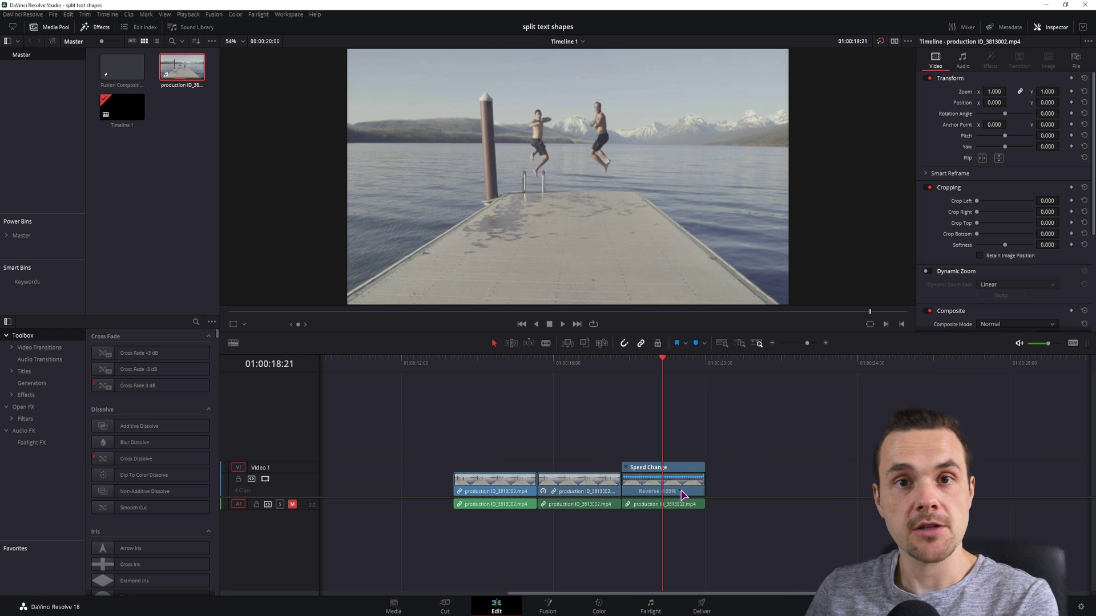
left_click(684, 494)
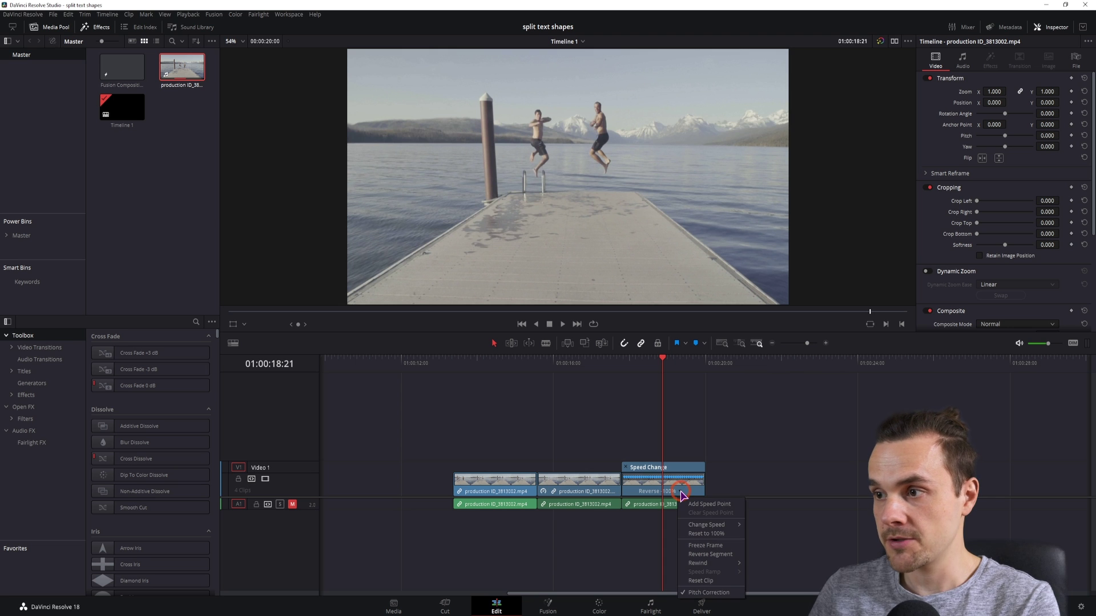
mouse_move(708, 525)
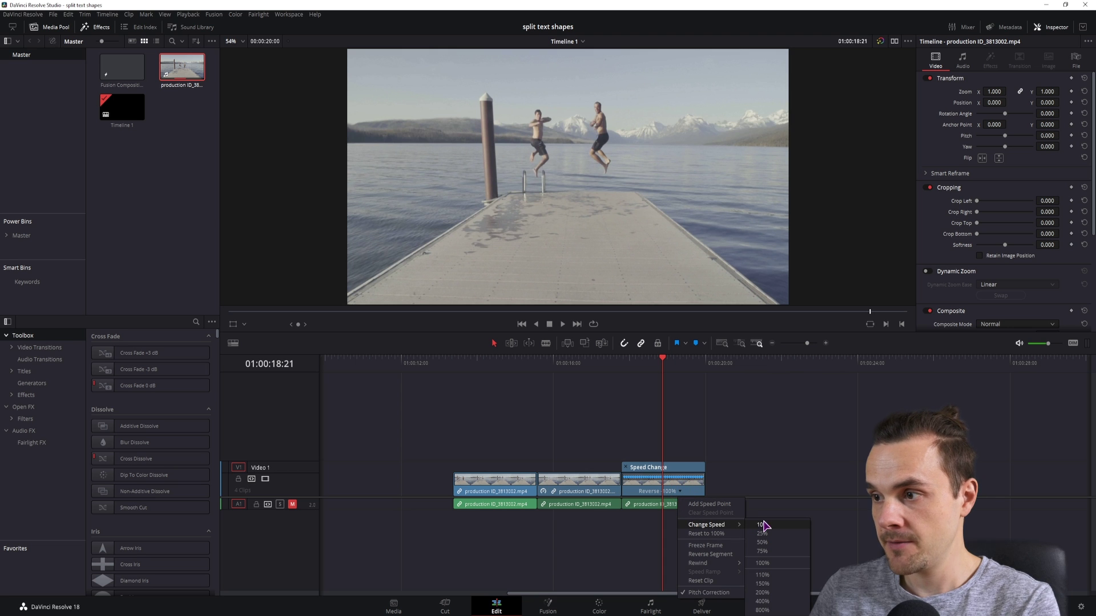
left_click(762, 593)
left_click(621, 360)
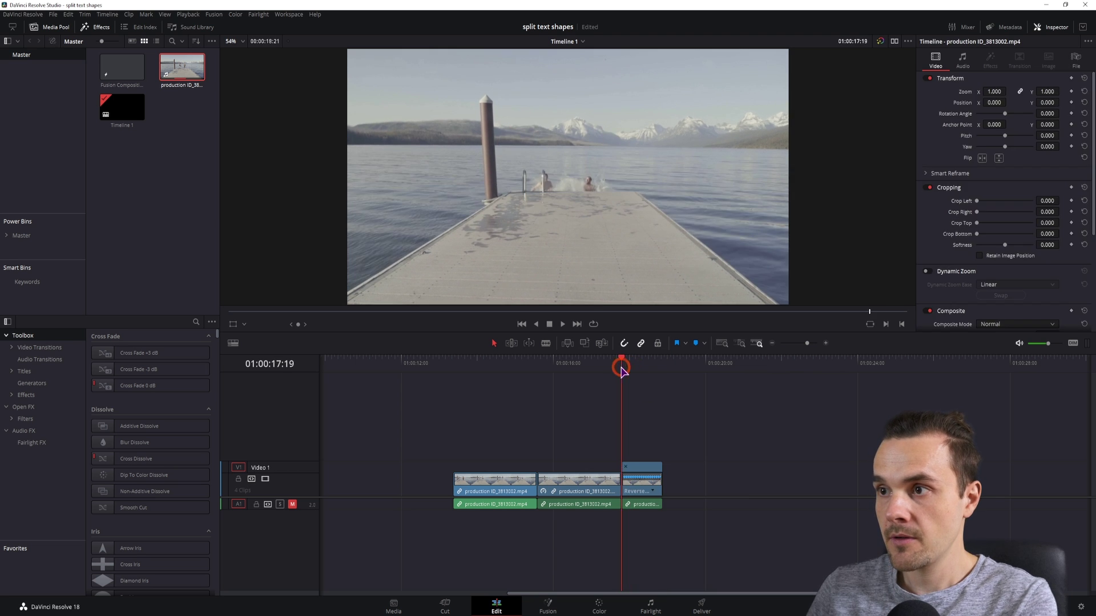
key("space")
key("ctrl+z")
Try the third clip at 25% speed, play it back, then undo the change
left_click(679, 491)
mouse_move(707, 525)
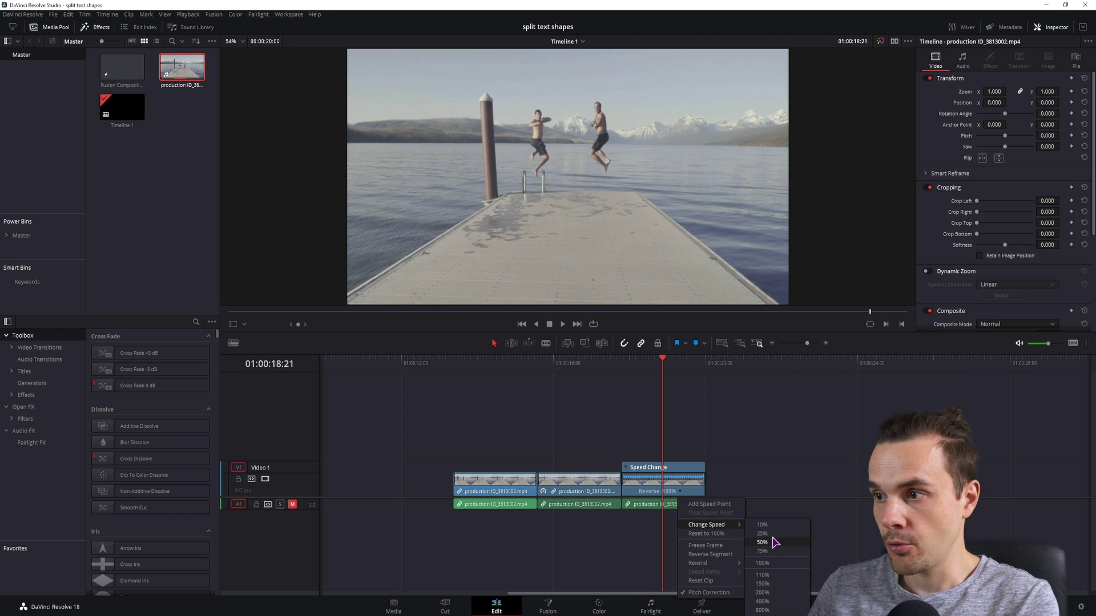
left_click(762, 534)
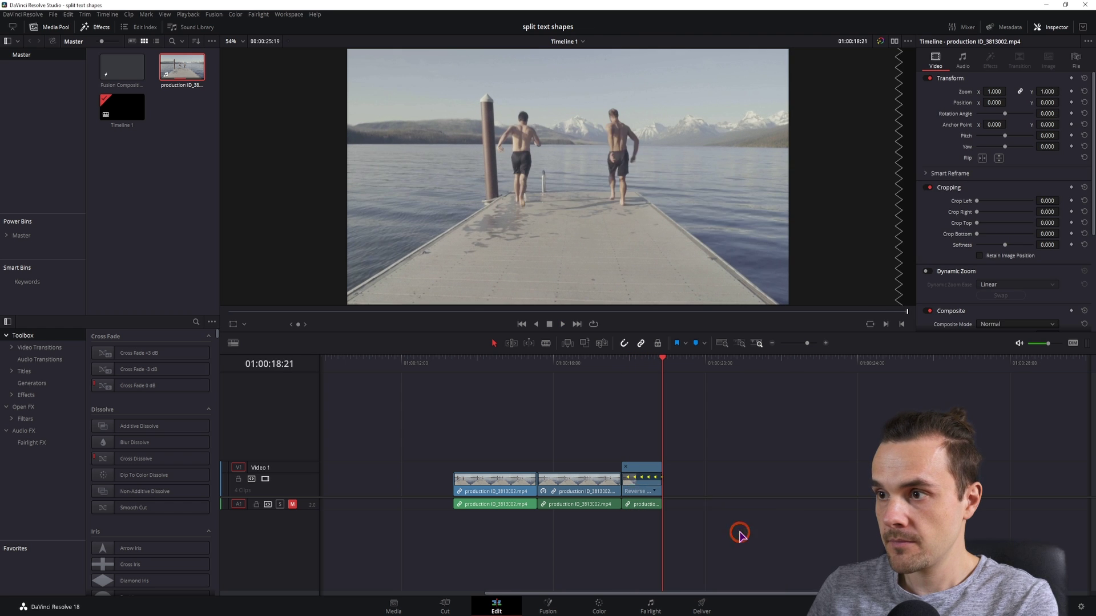
left_click(642, 360)
key("space")
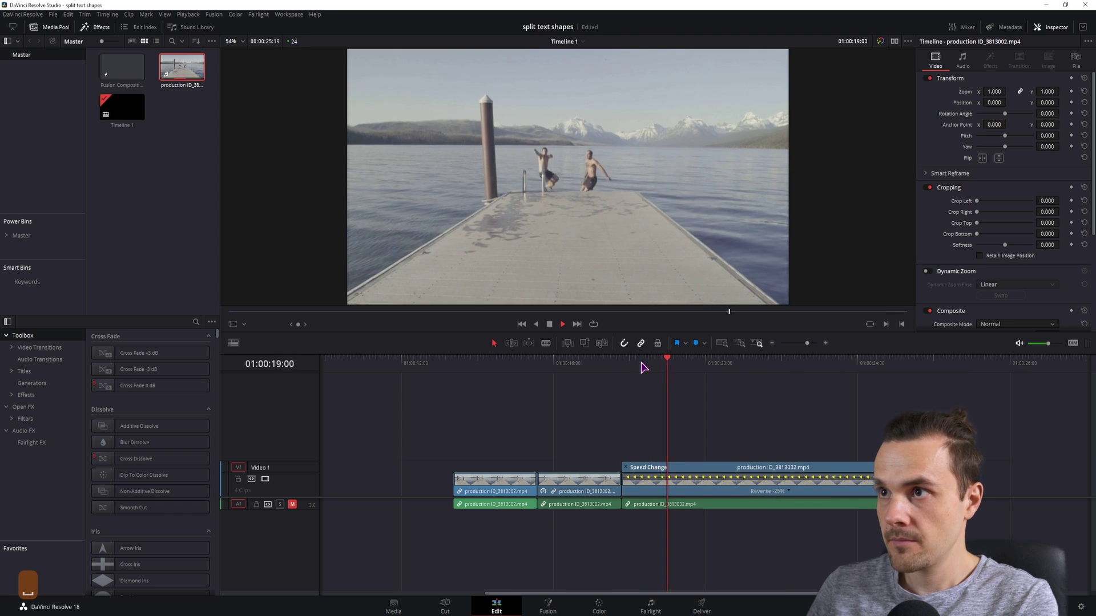
key("ctrl+z")
Add a -100% rewind section at the third clip's end and preview the reverse
left_click(671, 361)
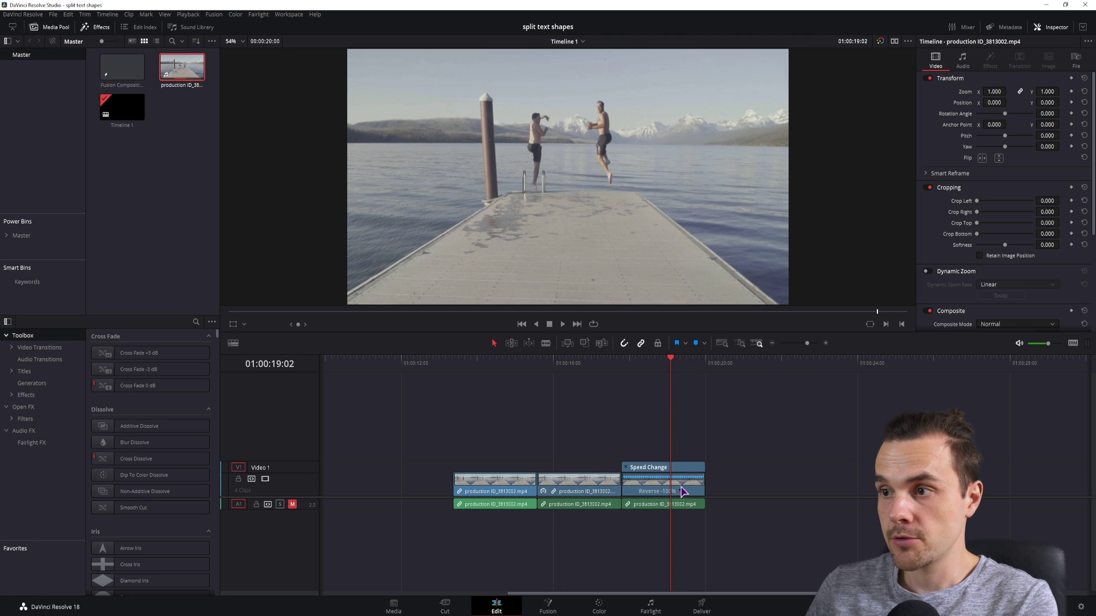
right_click(681, 493)
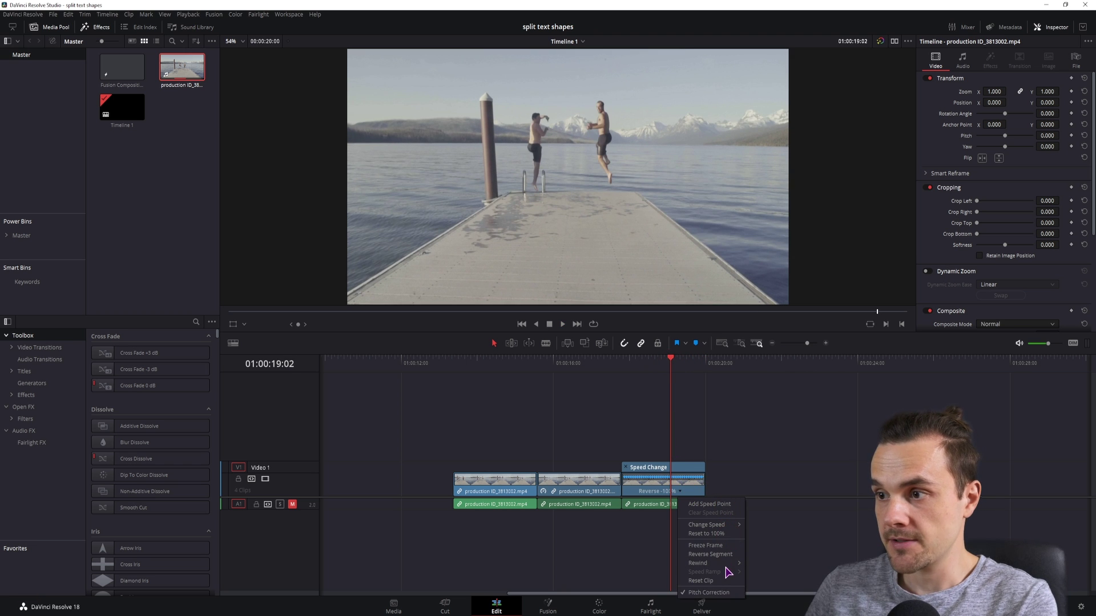
mouse_move(730, 565)
left_click(768, 580)
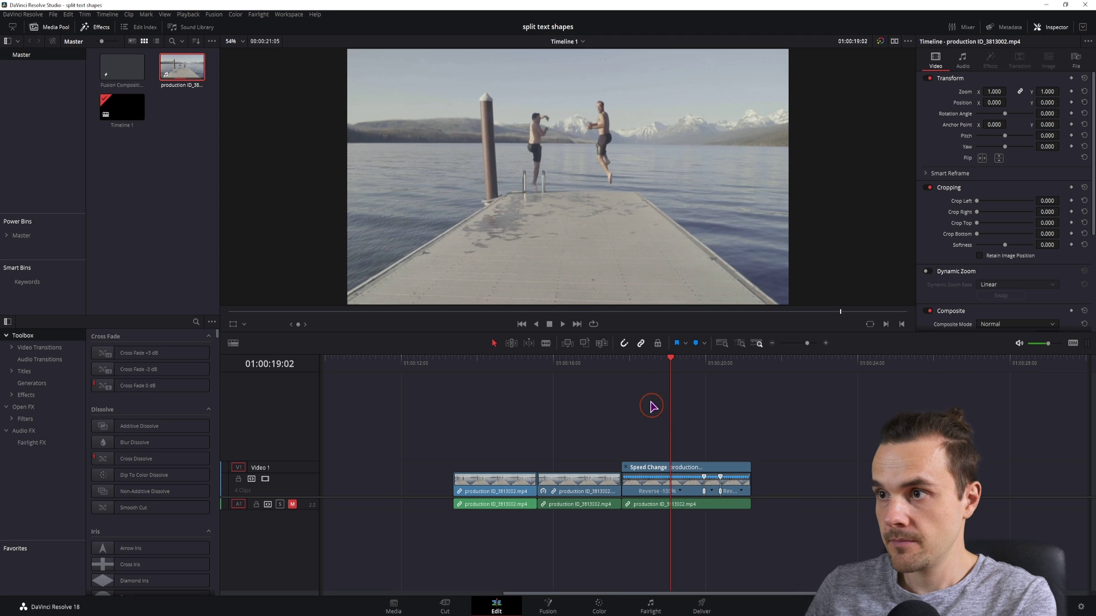
left_click(622, 363)
key("space")
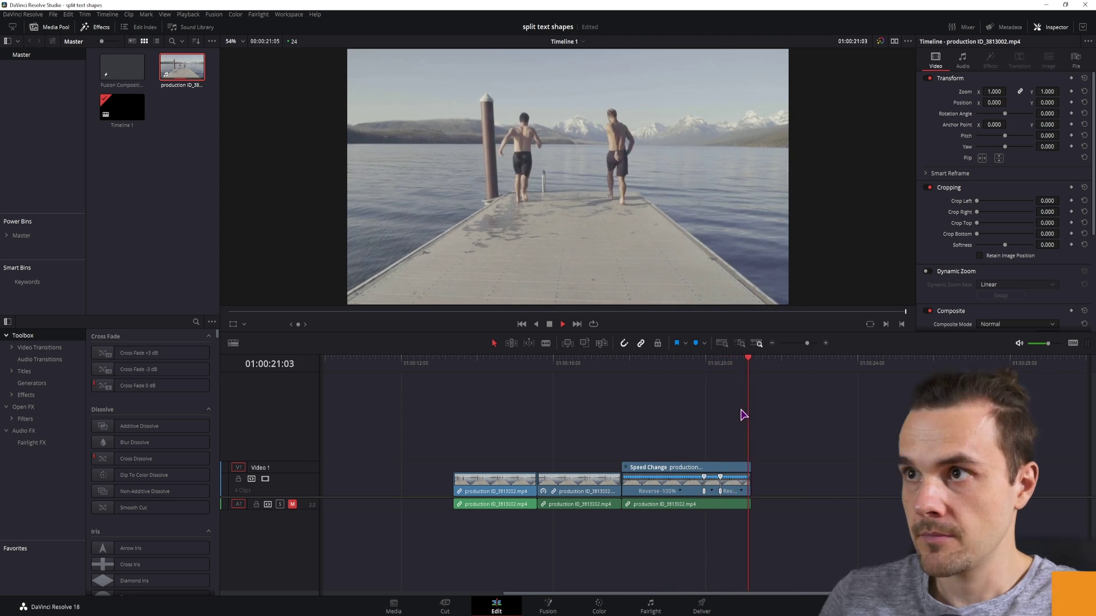
key("space")
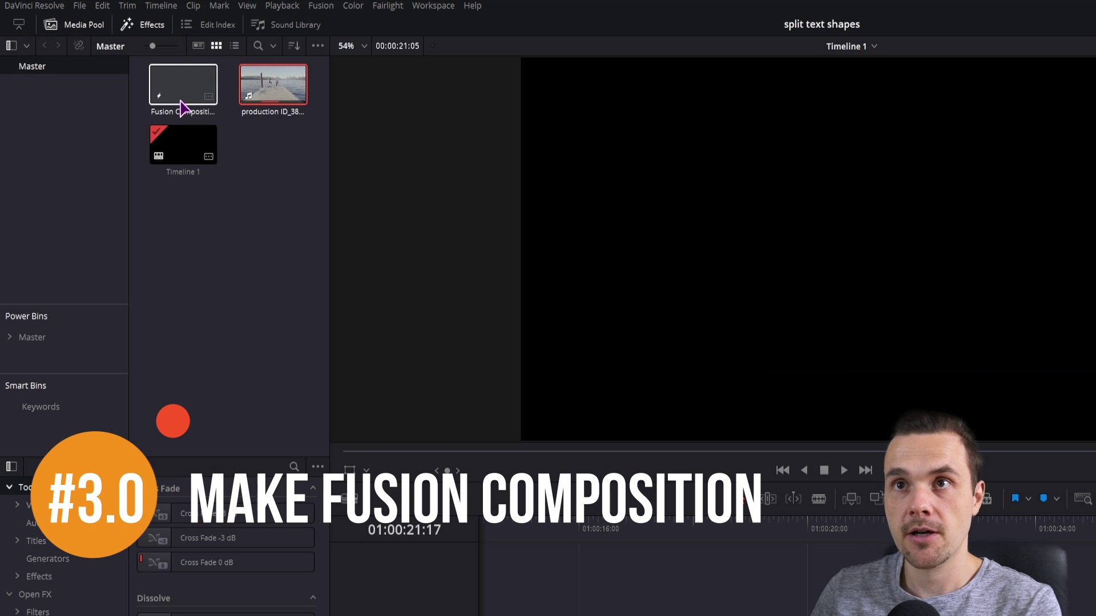
Create a new Fusion Composition in the Media Pool bin
left_click(121, 74)
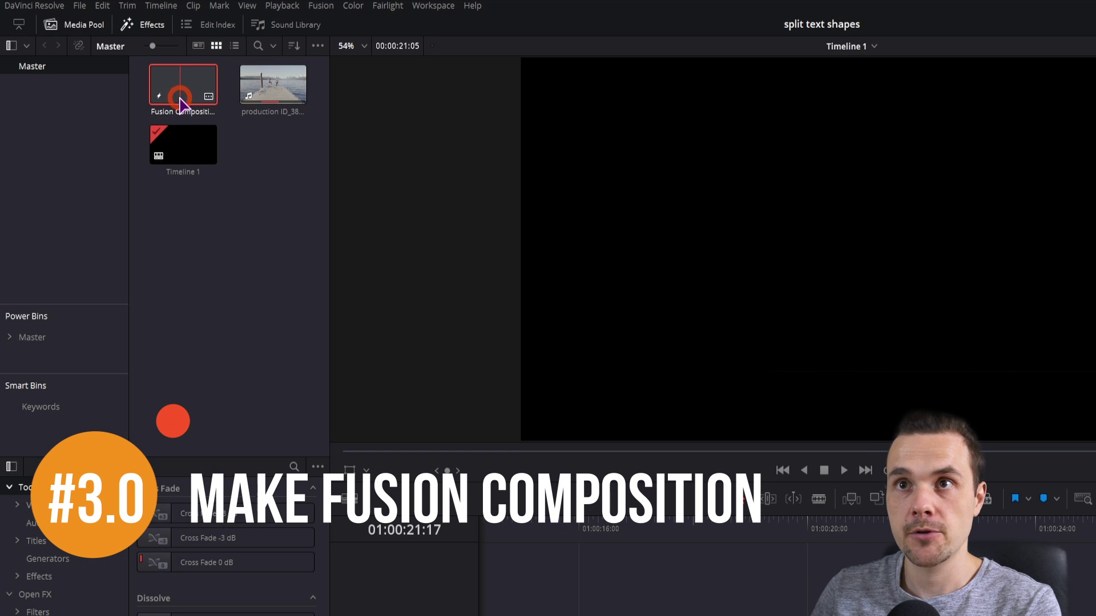
left_click(233, 279)
right_click(232, 278)
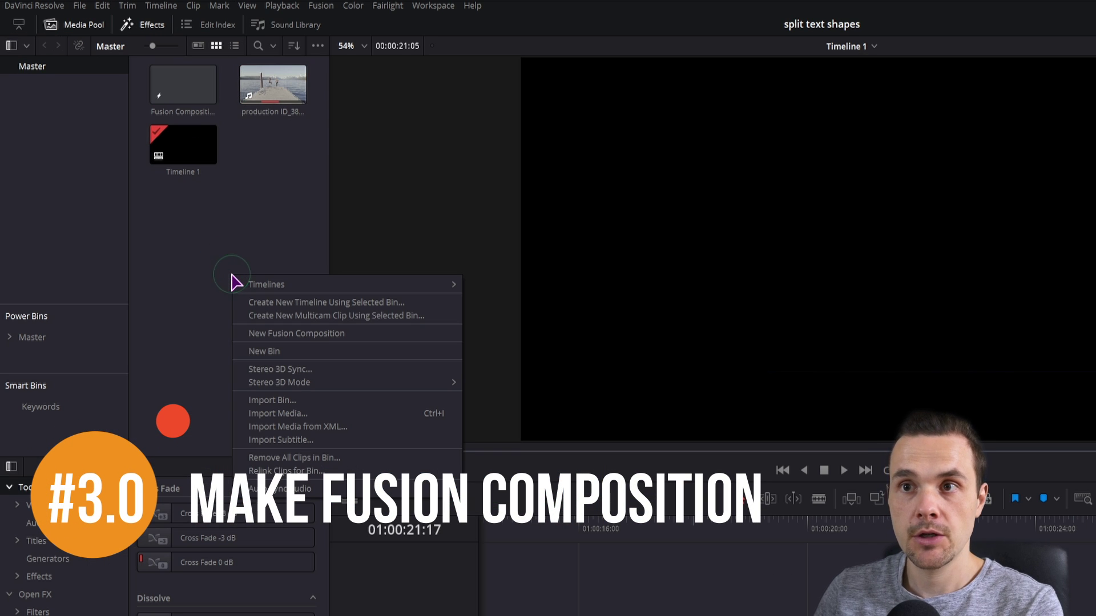
left_click(89, 34)
left_click(89, 31)
left_click(198, 199)
right_click(203, 205)
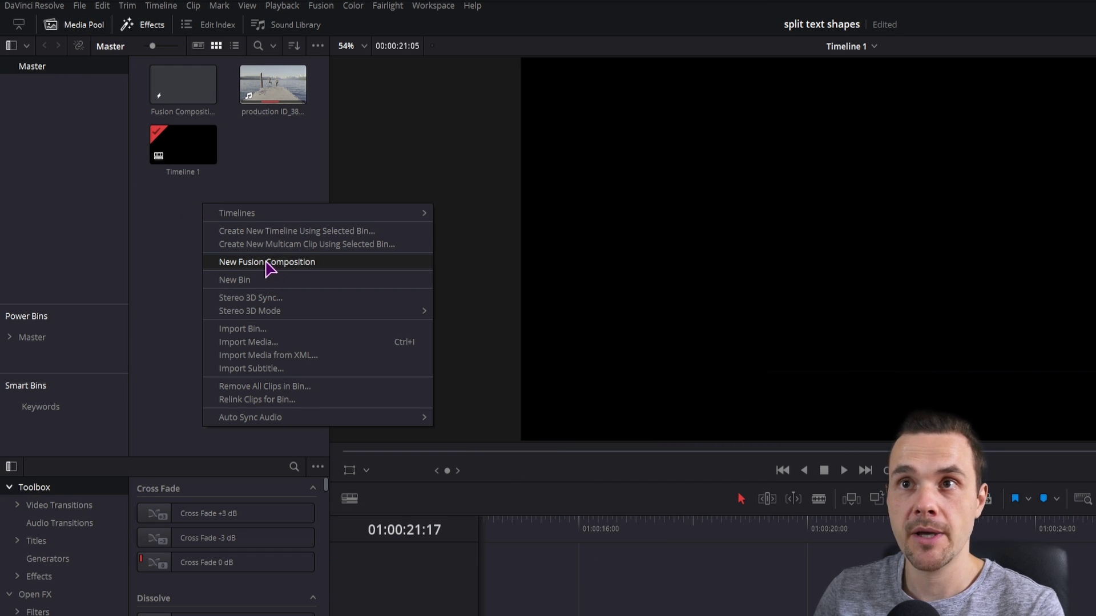
left_click(171, 223)
Place the Fusion Composition on V1 after the lake clips and open it in Fusion
left_click_drag(188, 91, 934, 615)
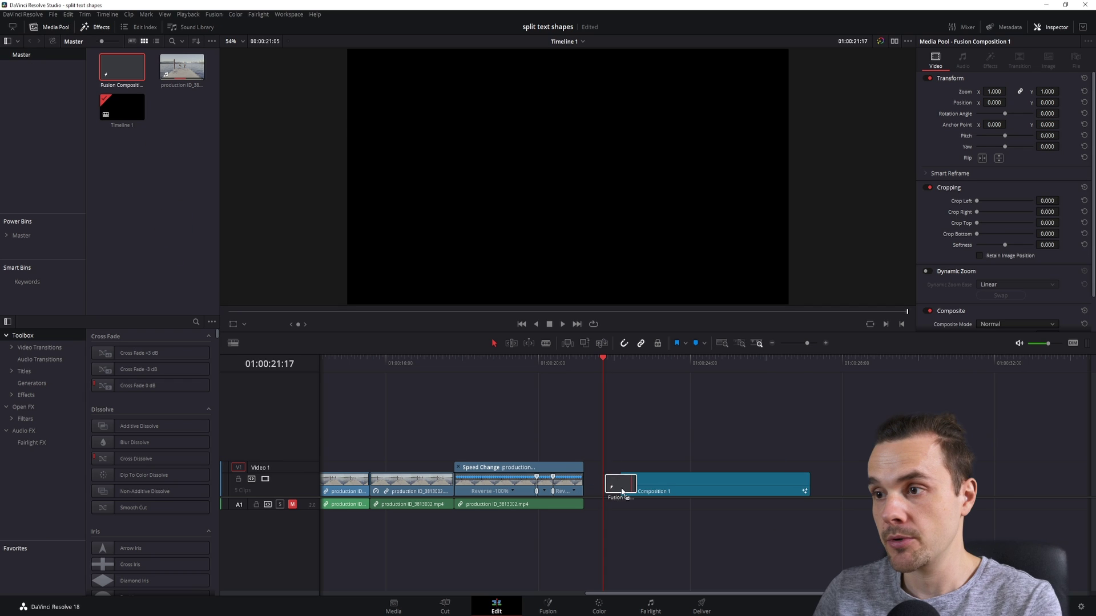
left_click_drag(622, 492, 631, 517)
left_click(549, 609)
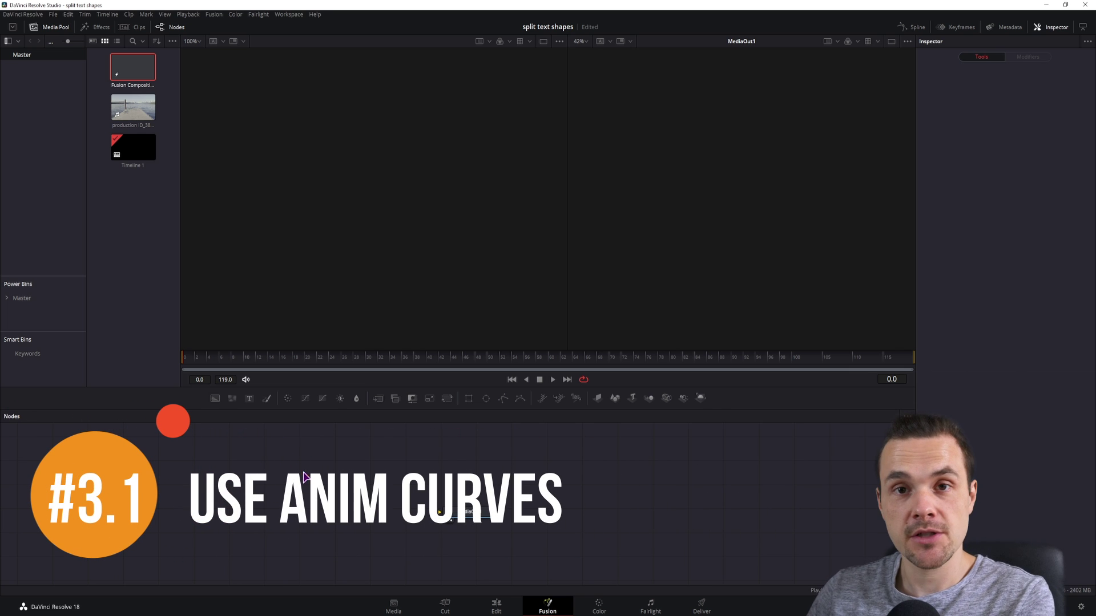
Add a Text node reading "do something" connected to MediaOut1
left_click_drag(249, 398, 322, 509)
left_click_drag(432, 519, 440, 512)
left_click(975, 175)
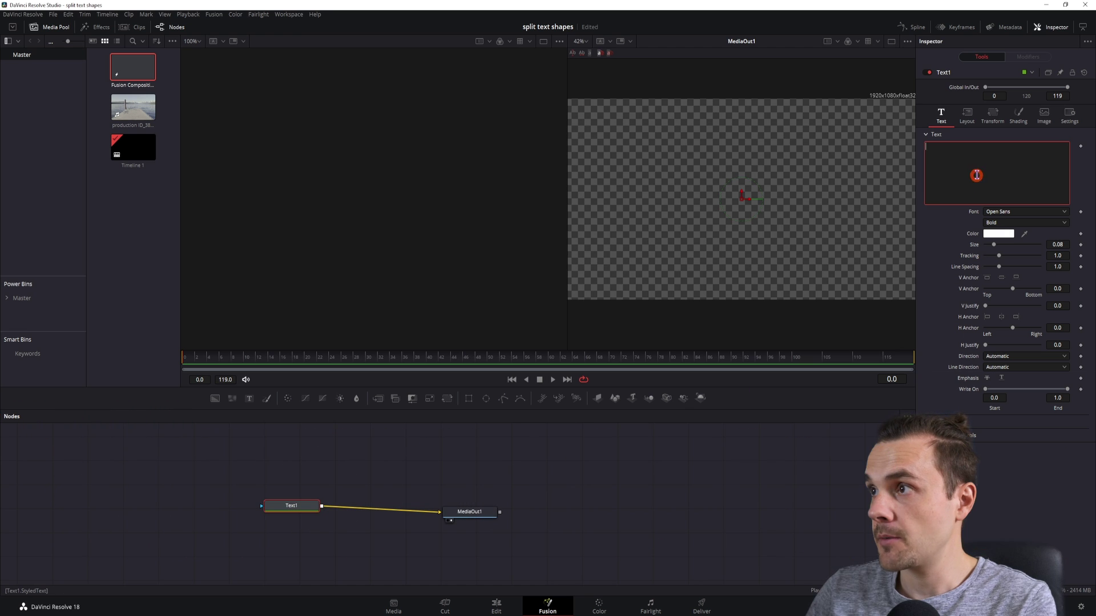
type("do something")
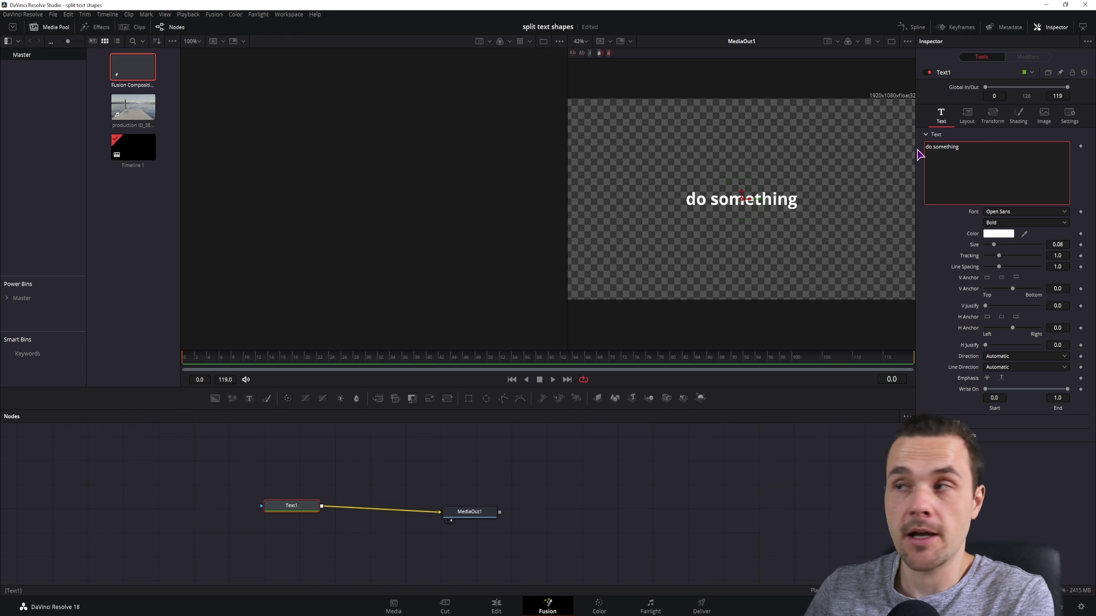
Keyframe Layout Center Y from -0.08 below frame up to 0.51, then preview the slide
left_click(967, 115)
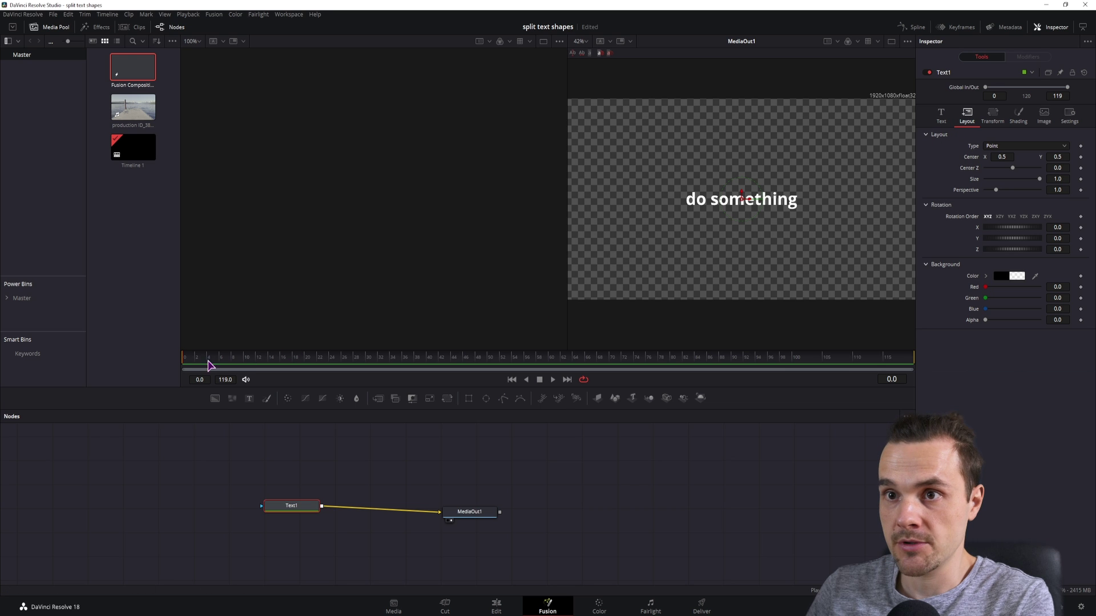
left_click_drag(1065, 155, 928, 179)
left_click(1081, 158)
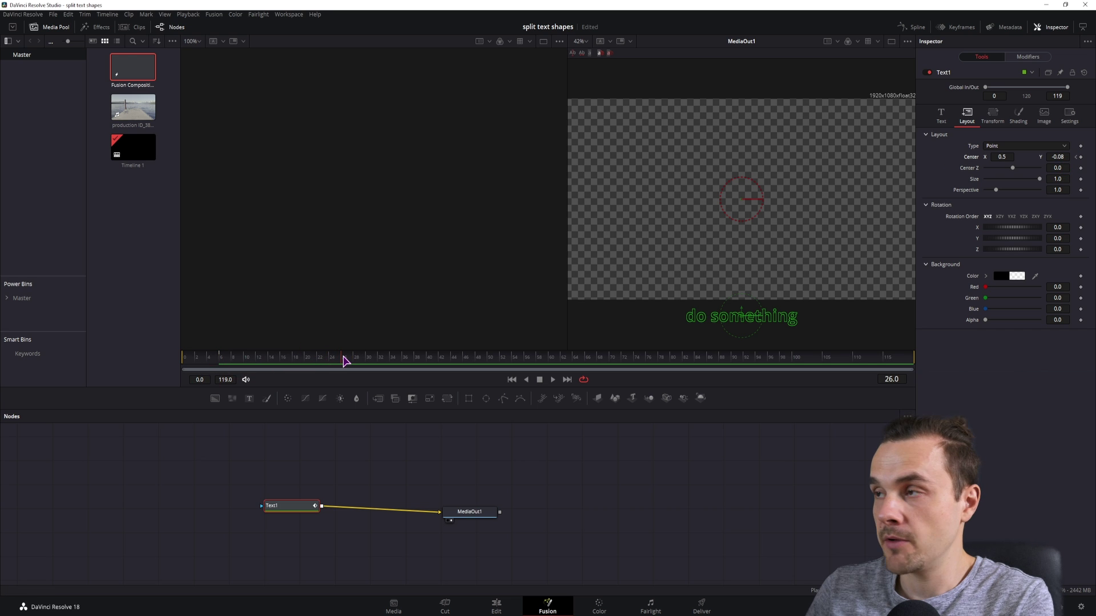
left_click_drag(1066, 156, 843, 213)
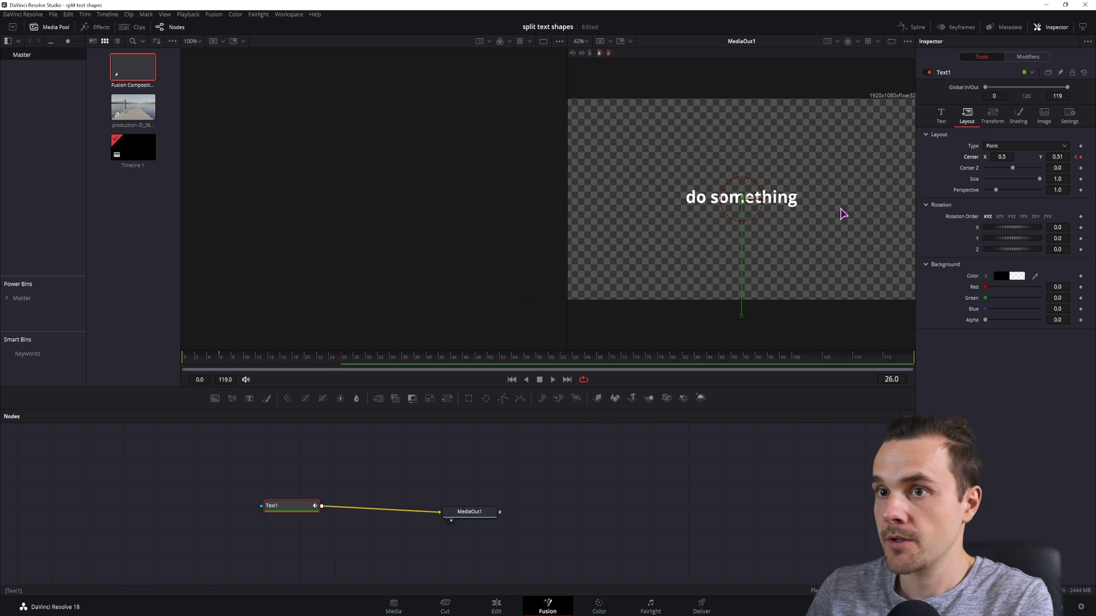
left_click_drag(208, 366, 401, 369)
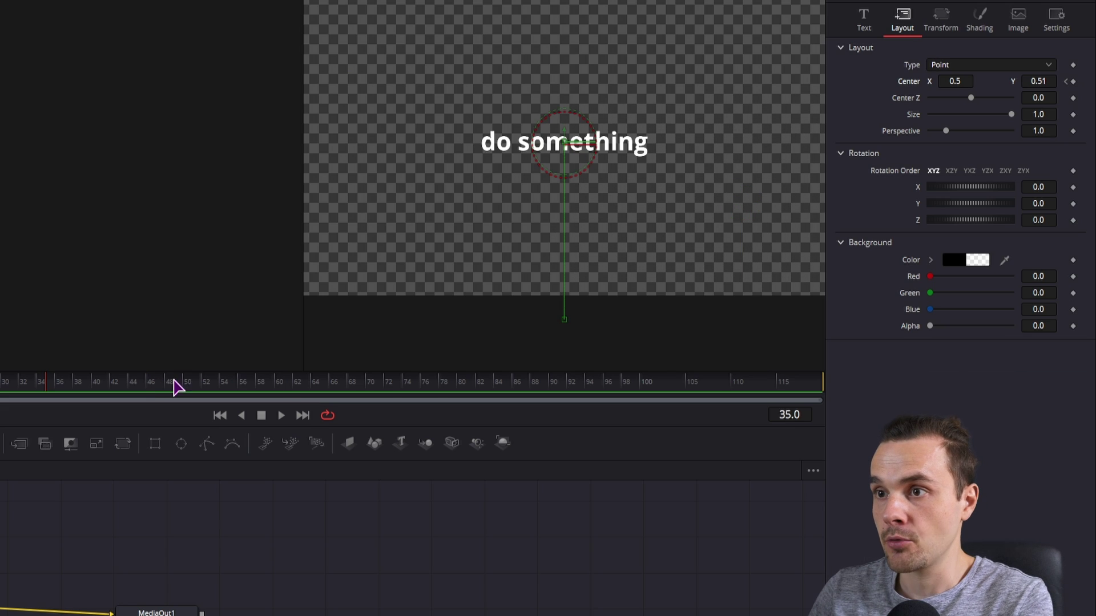
left_click_drag(644, 360, 795, 362)
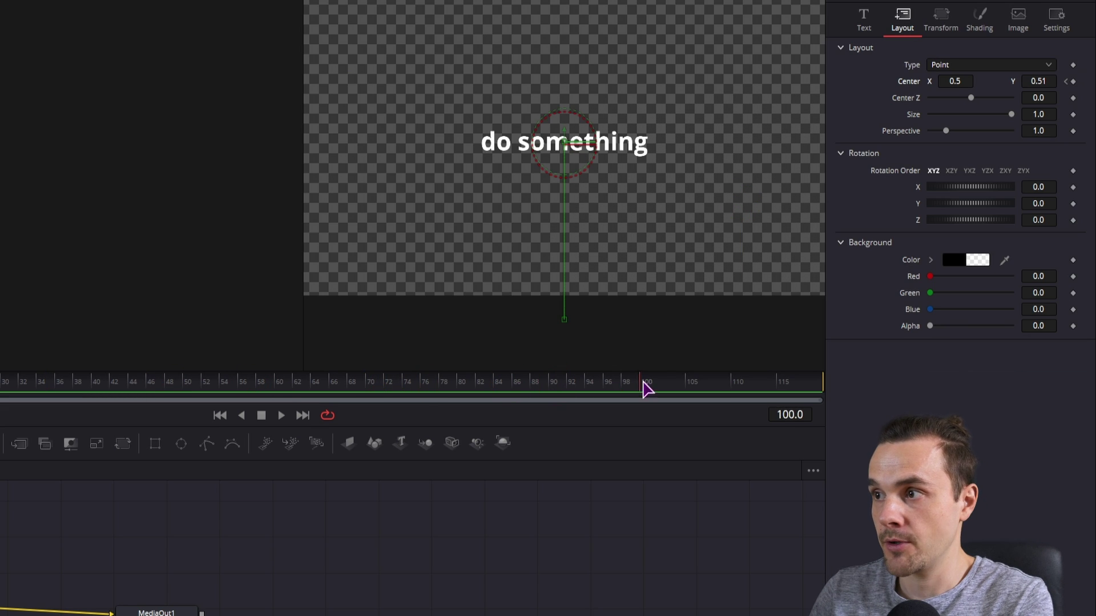
left_click_drag(689, 406, 389, 400)
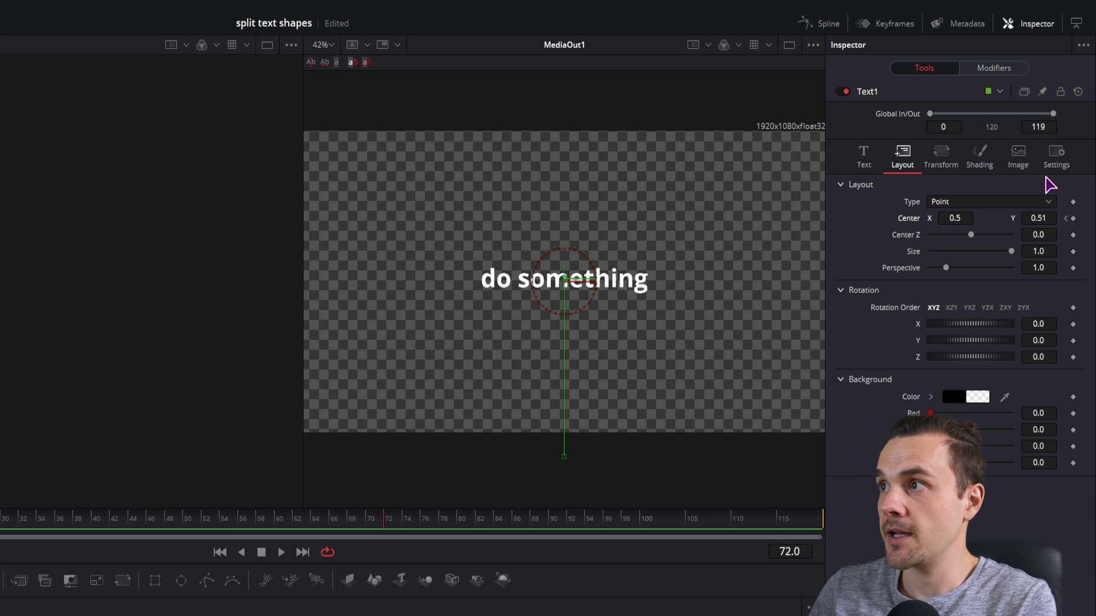
left_click(991, 70)
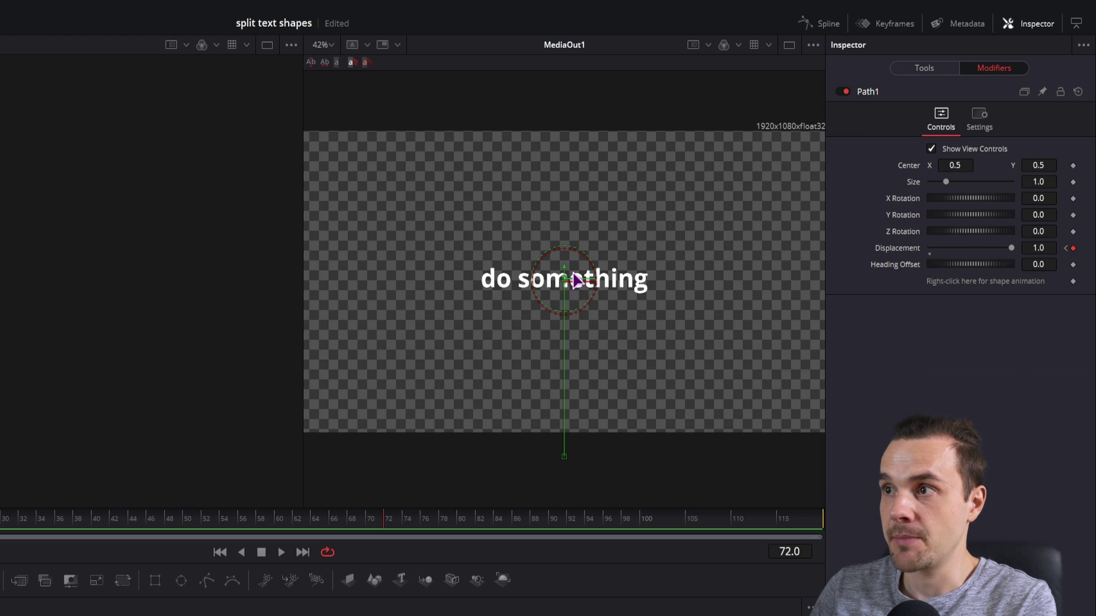
Preview the path motion, then insert an Anim Curves modifier on Path1's Displacement
left_click_drag(0, 523, 44, 527)
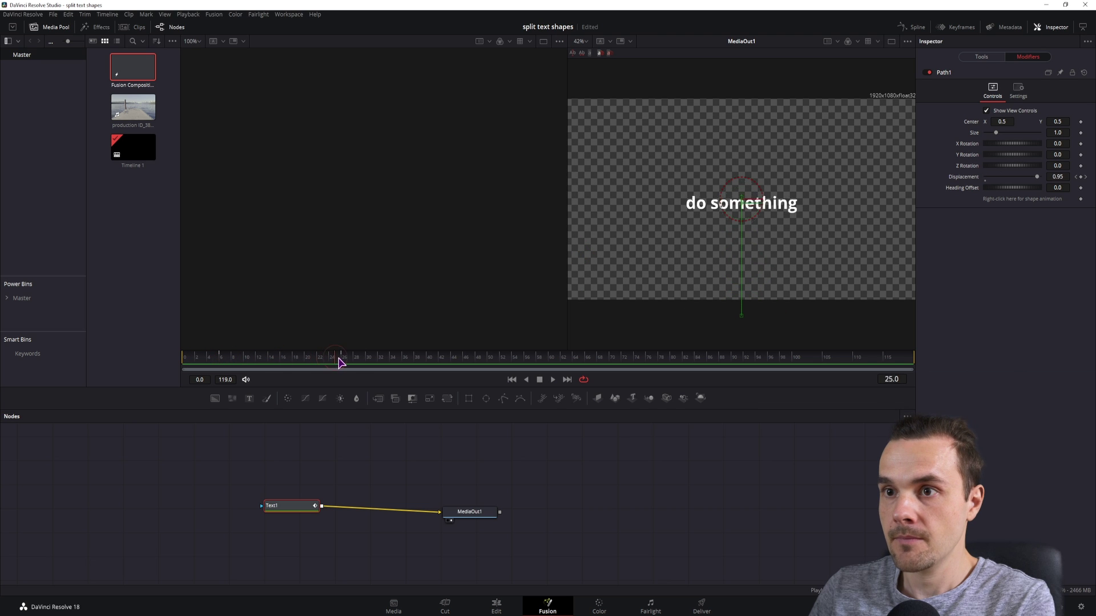
left_click_drag(377, 363, 584, 366)
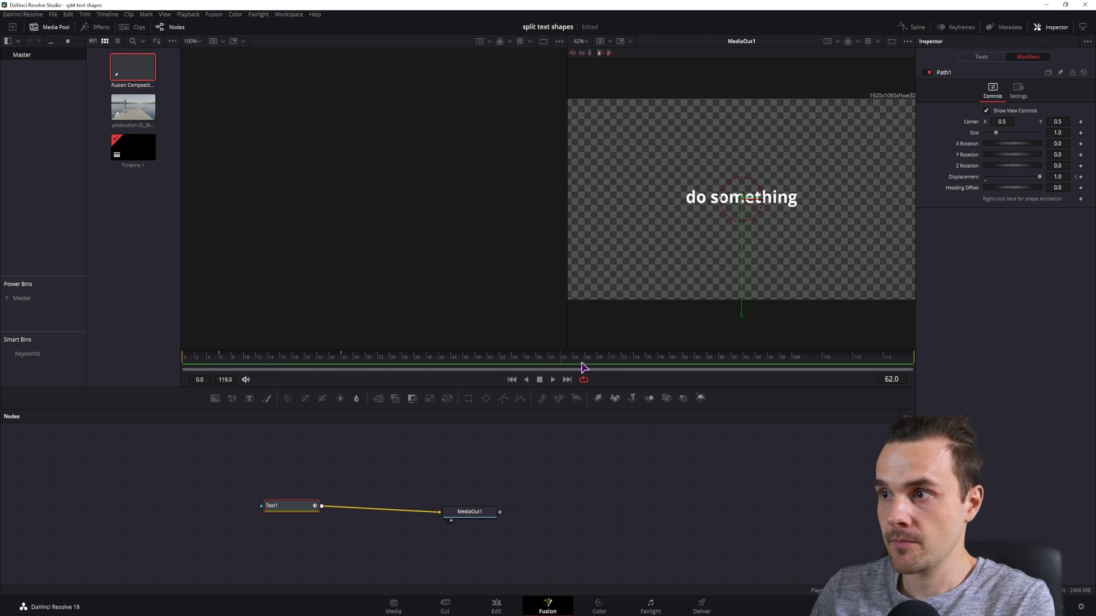
right_click(971, 179)
mouse_move(995, 234)
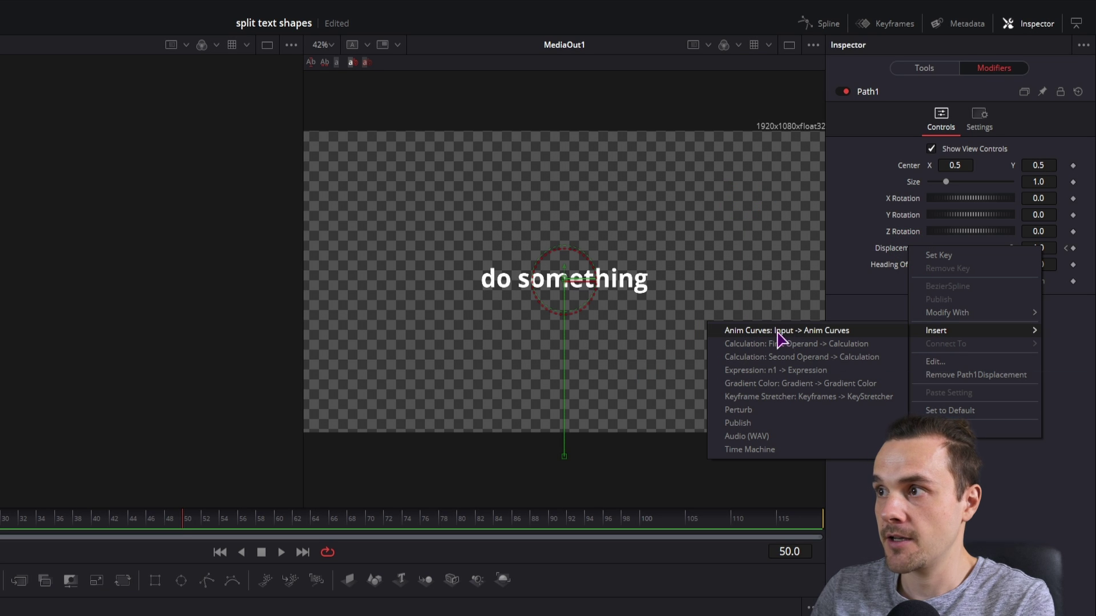
left_click(844, 331)
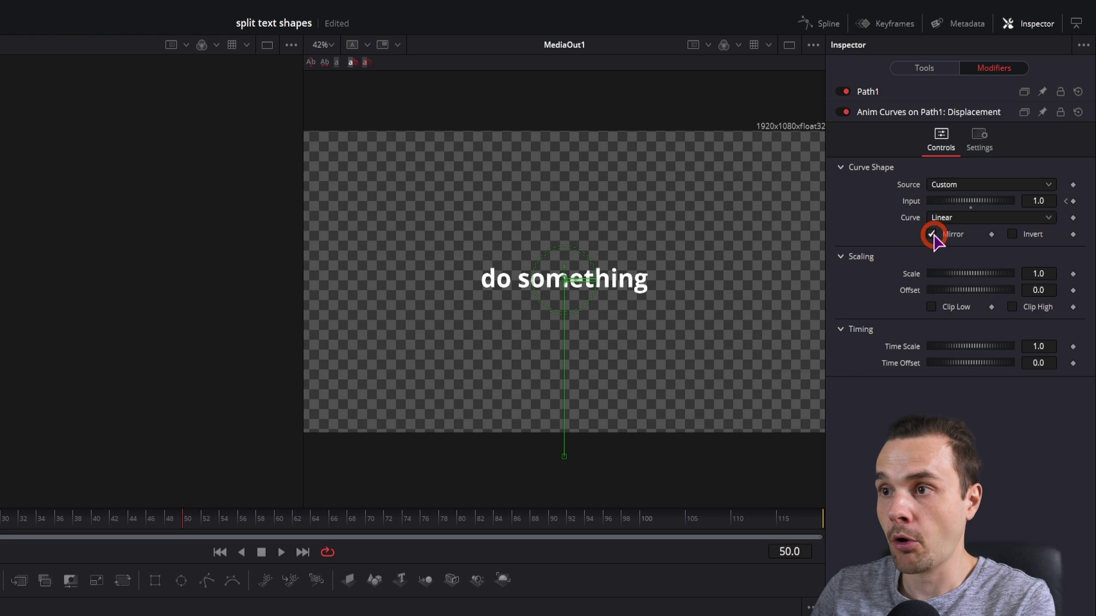
left_click_drag(296, 511, 546, 531)
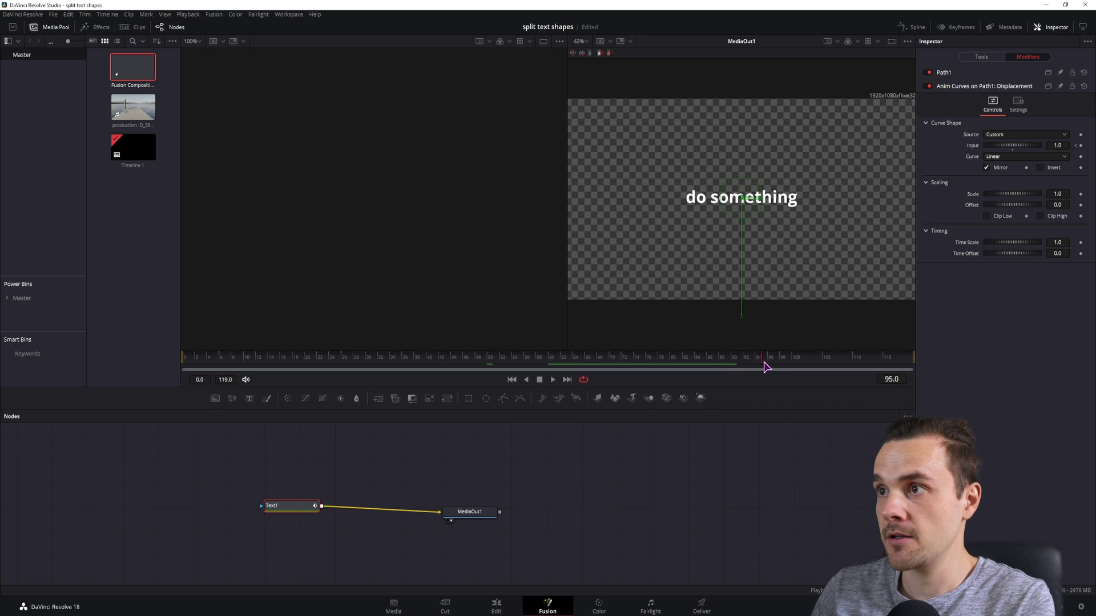
left_click_drag(839, 366, 879, 363)
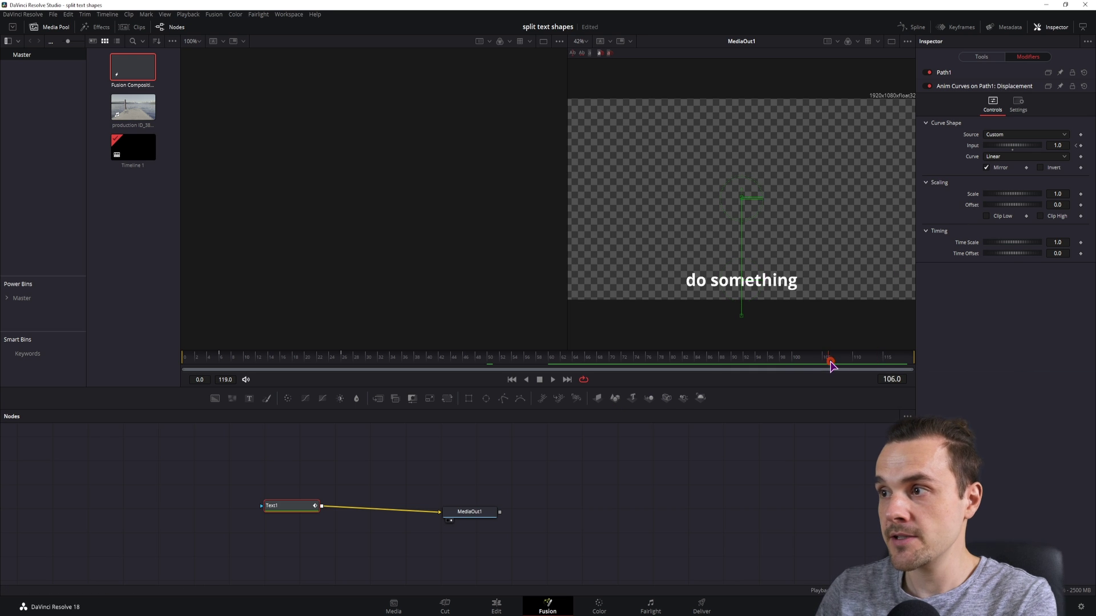
left_click_drag(831, 366, 673, 360)
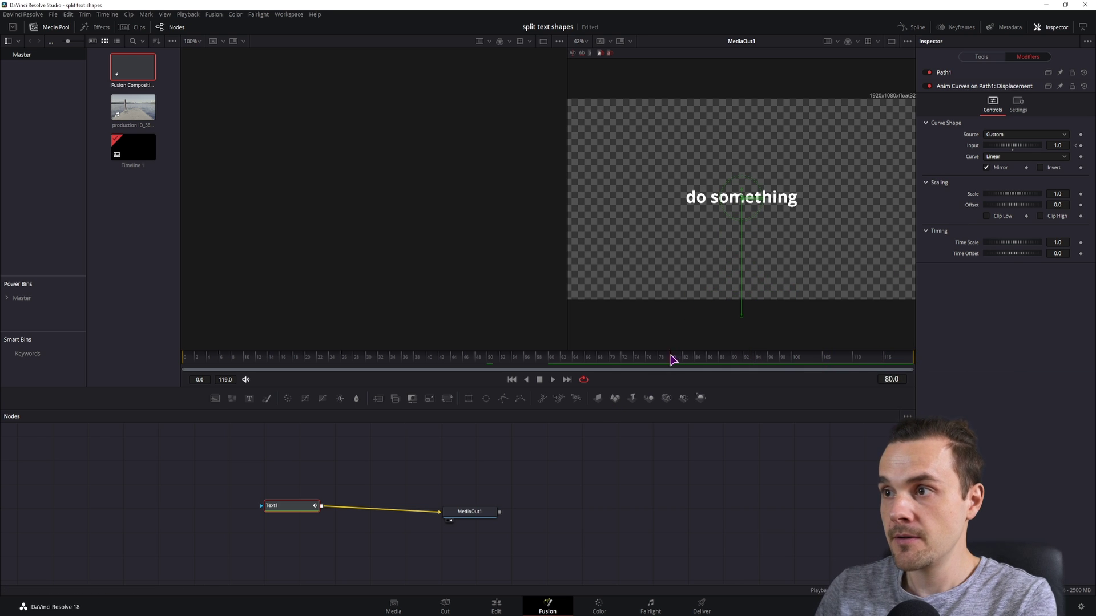
left_click(517, 609)
Lengthen Fusion Composition 1, check its end frames, then shorten it back
left_click_drag(787, 481, 981, 482)
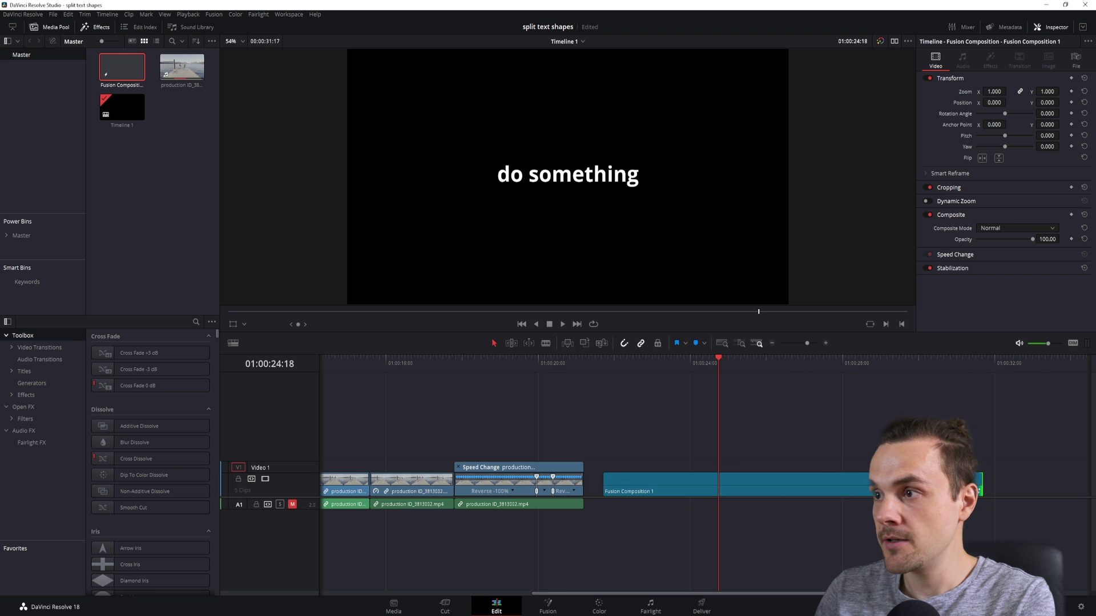
left_click(910, 381)
left_click_drag(923, 380, 920, 411)
left_click_drag(978, 481, 799, 481)
Reopen Fusion Composition 1 in Fusion and move MediaOut1 further right
left_click(673, 367)
left_click(707, 489)
left_click(573, 598)
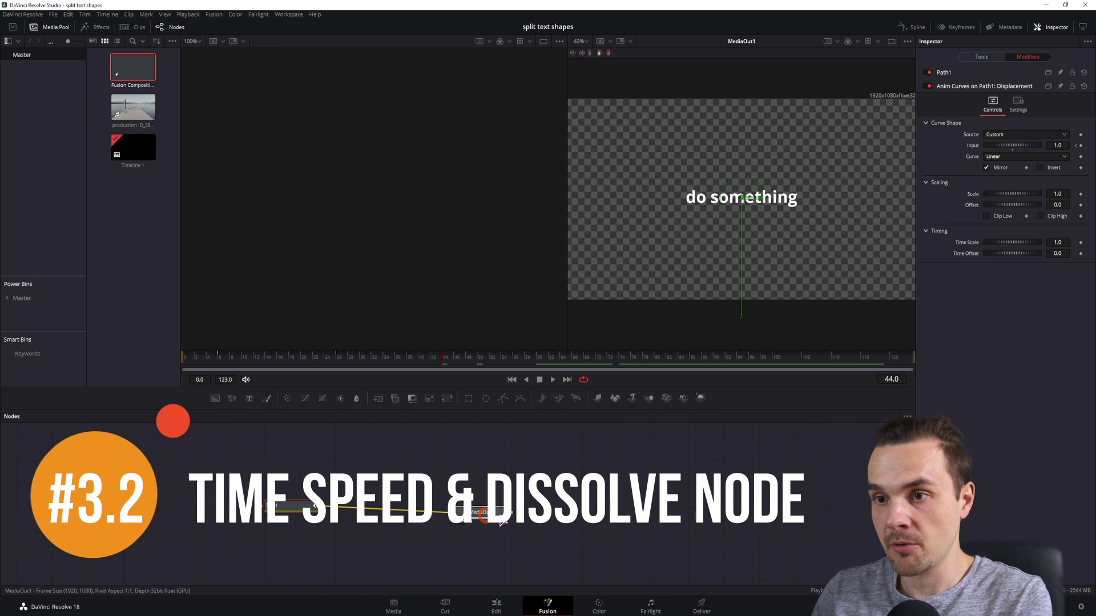
left_click_drag(473, 512, 562, 513)
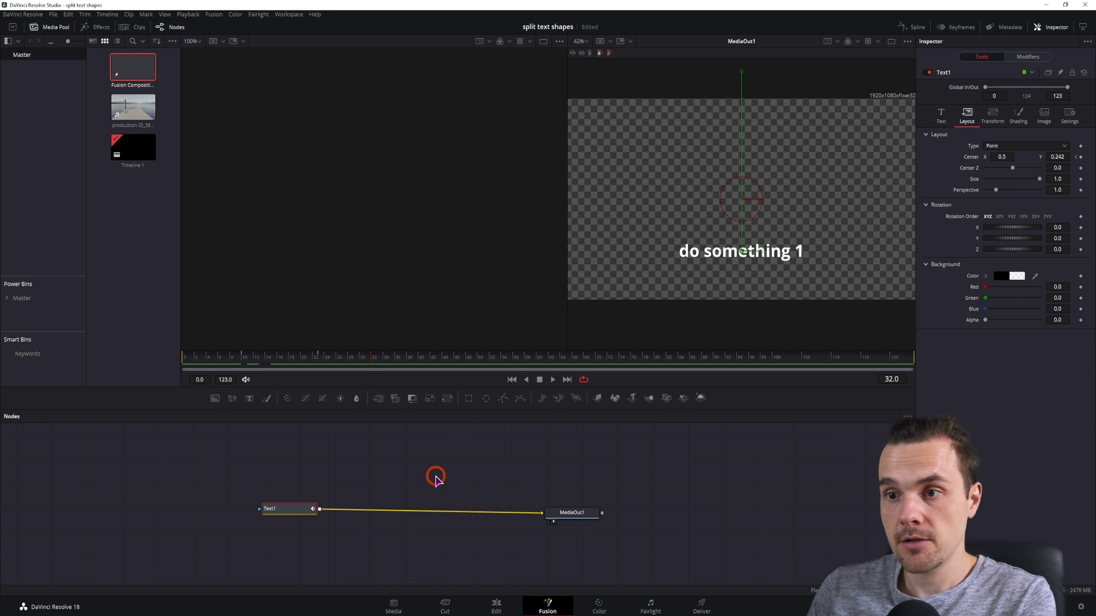
Add TimeSpeed1 and Dissolve1 nodes, placing Dissolve1 below the Text1-to-MediaOut1 link
left_click(435, 479)
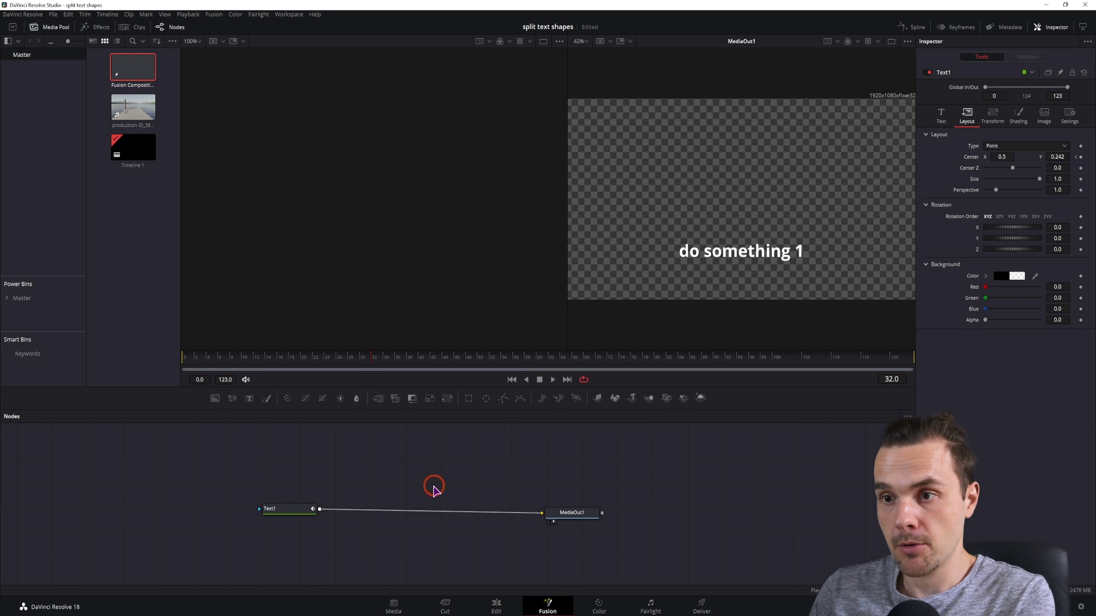
key("ctrl+space")
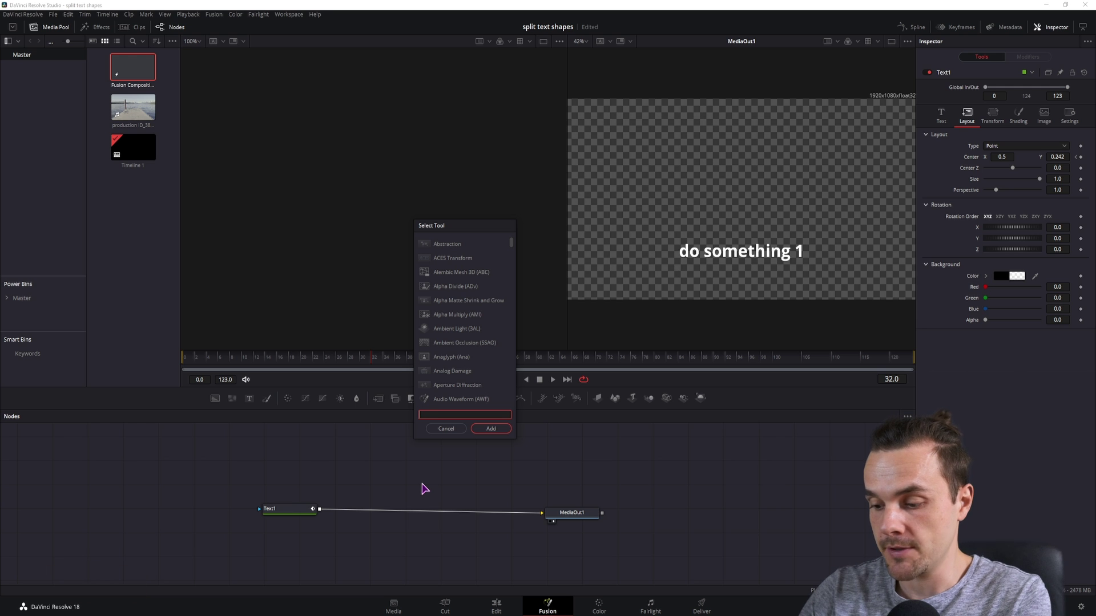
type("time")
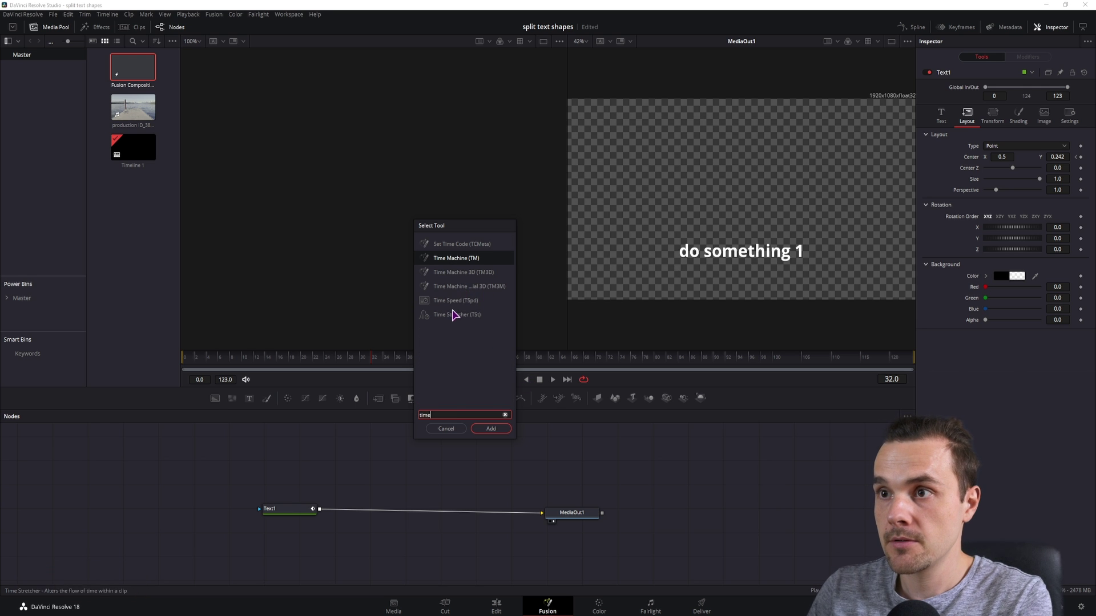
left_click(467, 302)
left_click(491, 429)
left_click(435, 543)
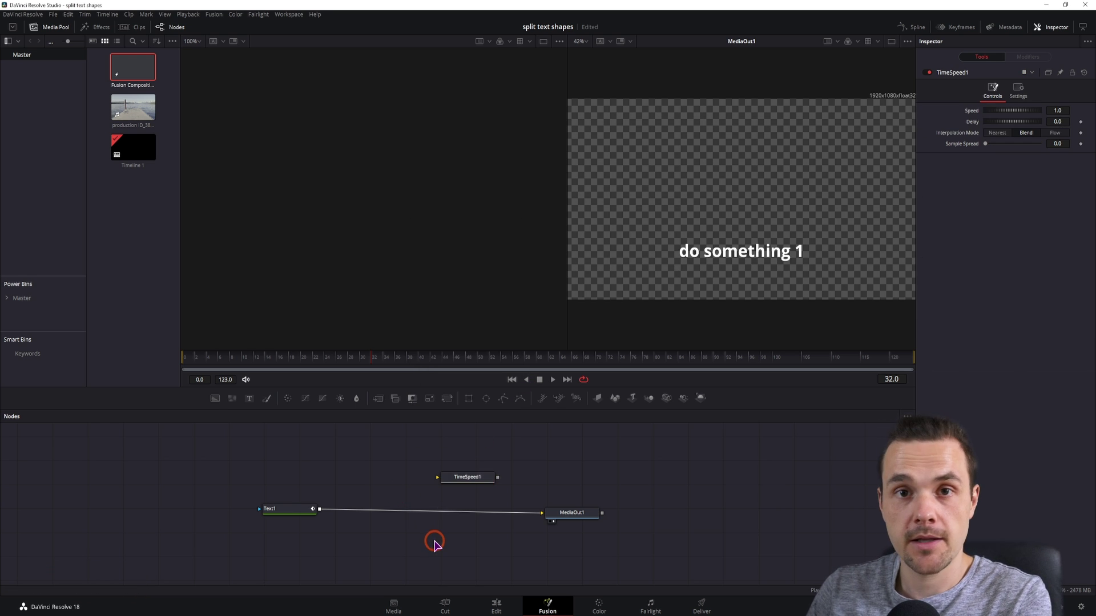
key("ctrl+space")
type("dissol")
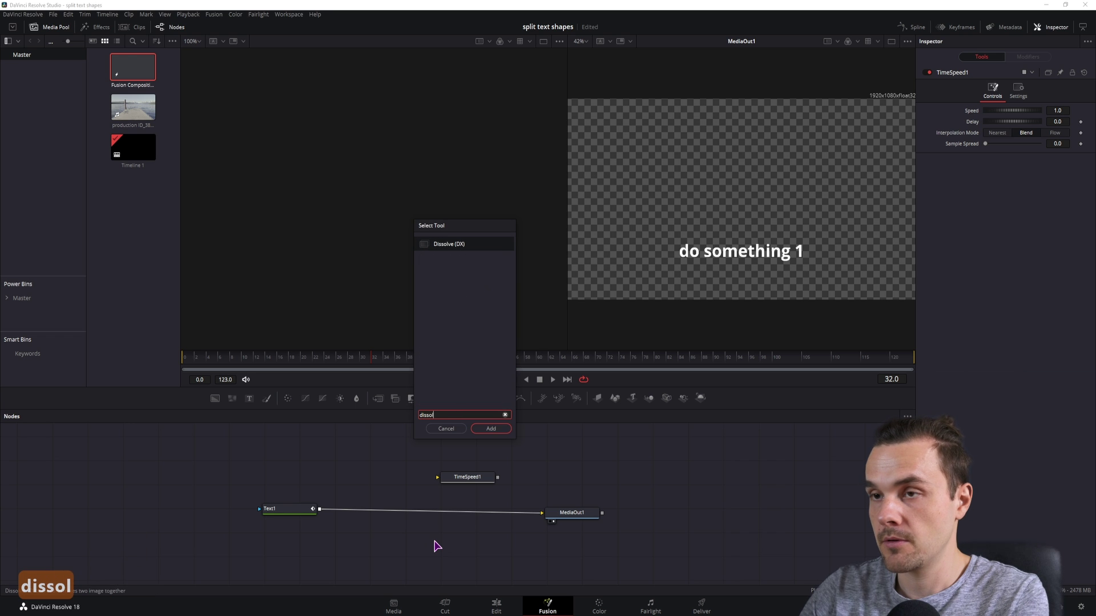
type("v")
key("Return")
left_click_drag(442, 547, 470, 536)
Wire Text1 into Dissolve1 and TimeSpeed1, and Dissolve1's output into MediaOut1
left_click(965, 295)
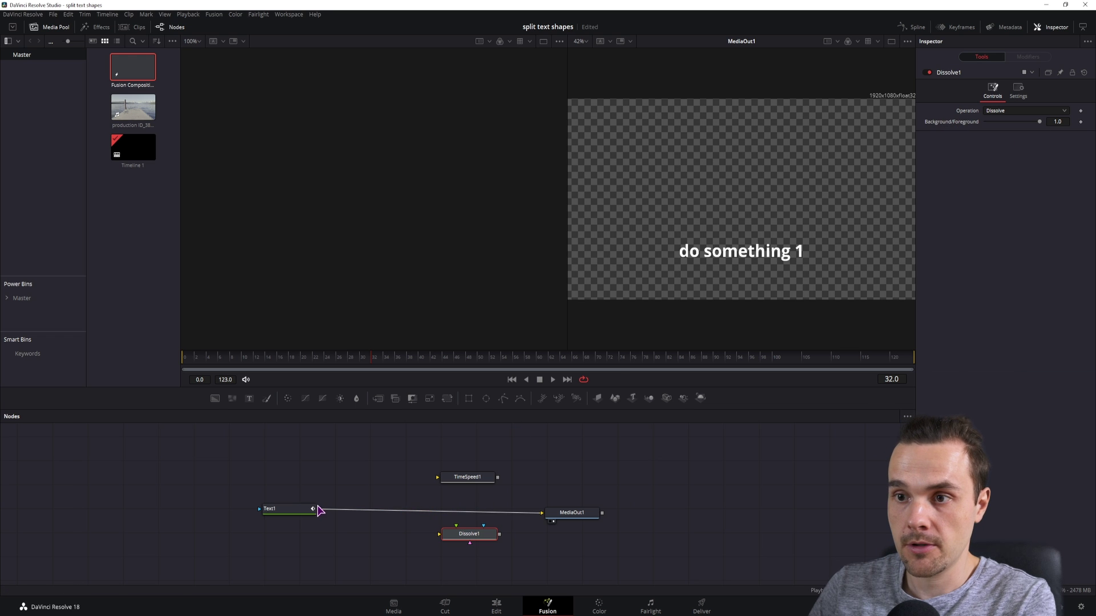
left_click_drag(320, 511, 451, 537)
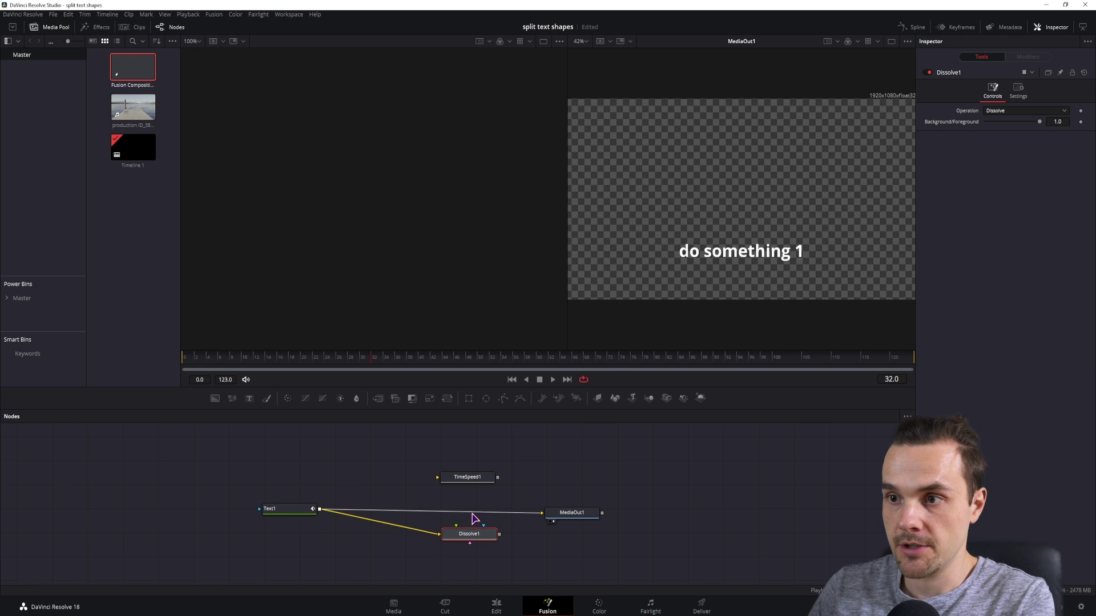
left_click_drag(319, 509, 462, 534)
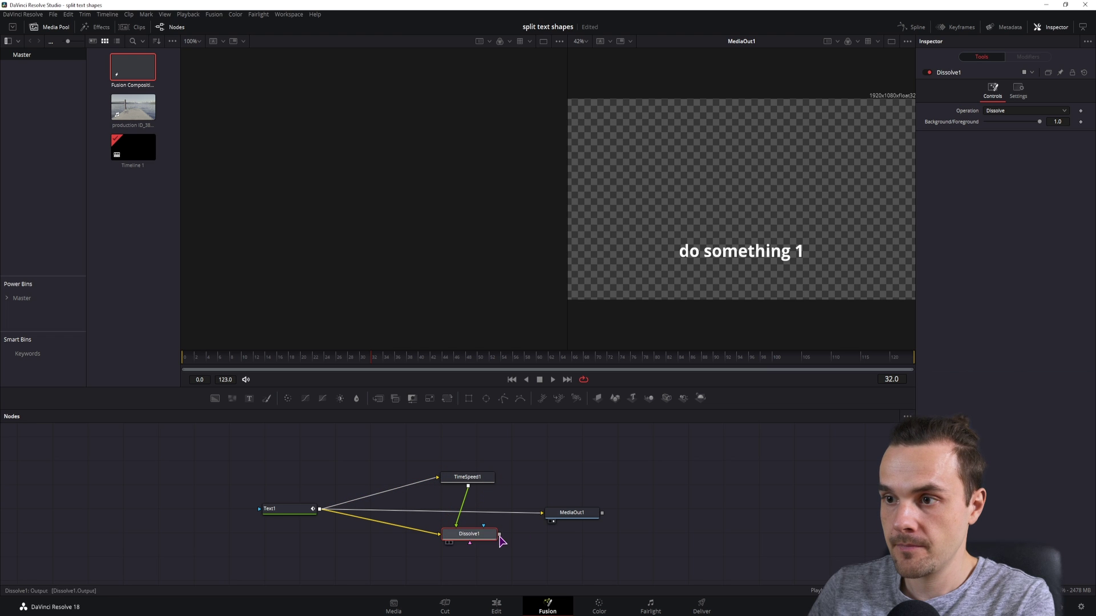
left_click_drag(538, 522, 542, 514)
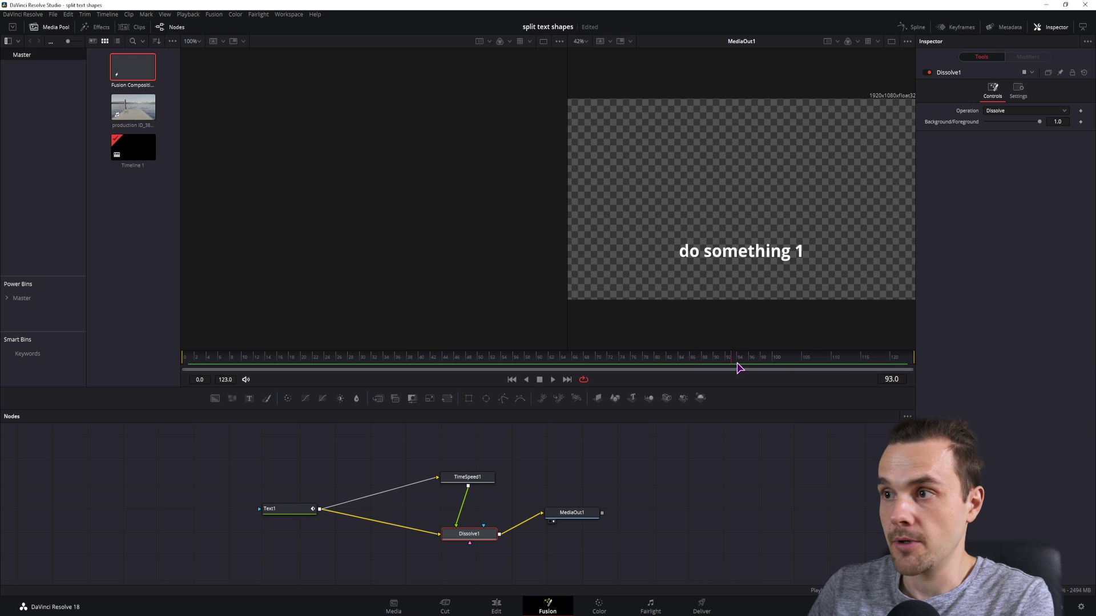
Set TimeSpeed1's Speed to -1.0 and scrub to check the reversed text
left_click(467, 477)
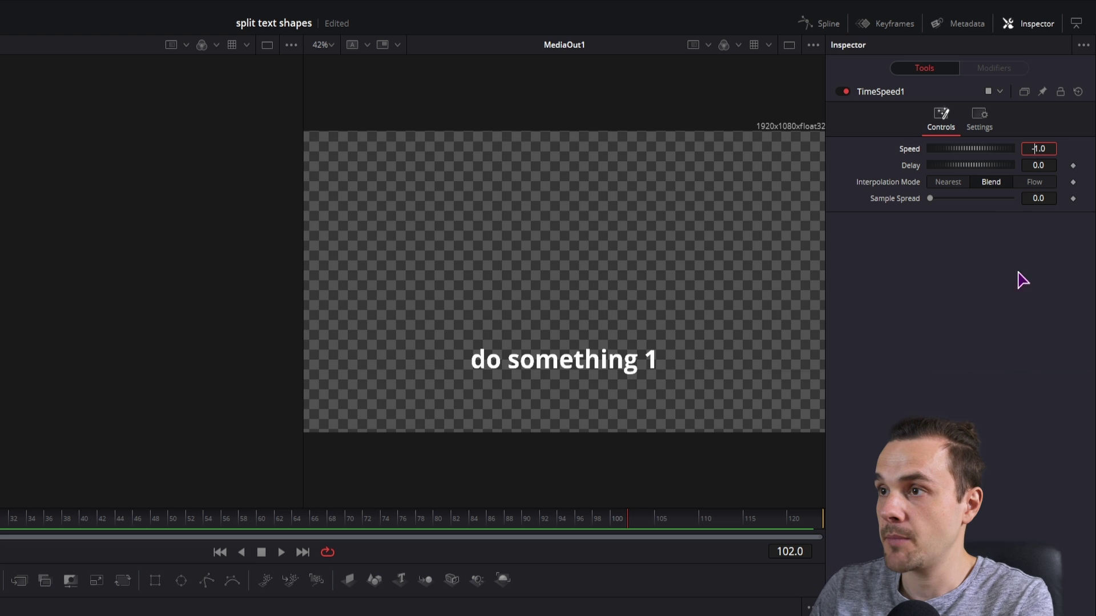
key("Return")
left_click_drag(594, 522, 0, 530)
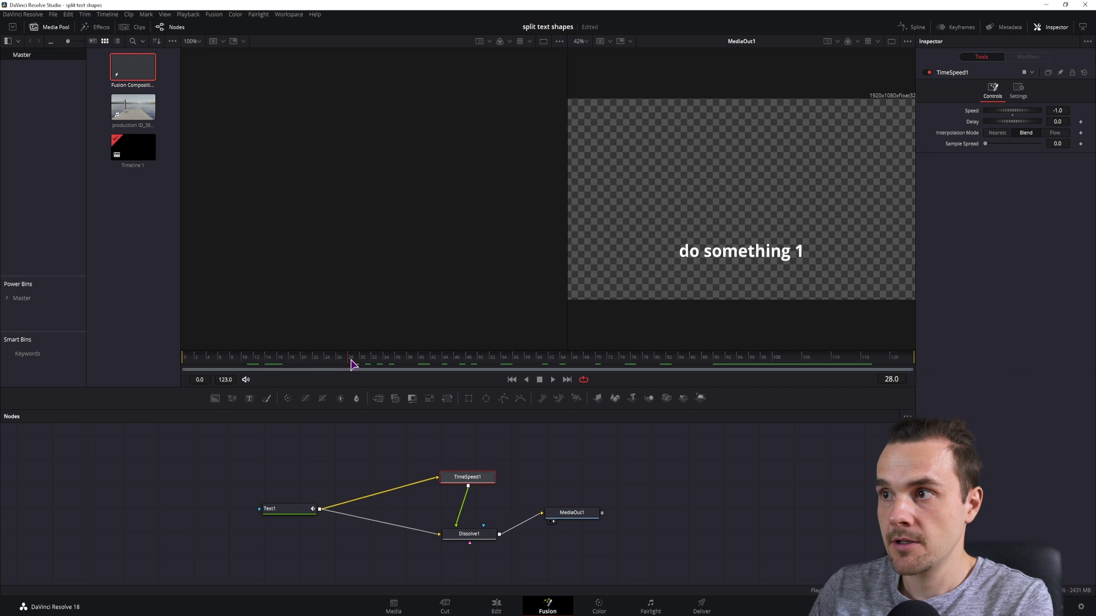
Turn Dissolve1's Background/Foreground into an expression after testing values 0.0 to 1.0
left_click(477, 533)
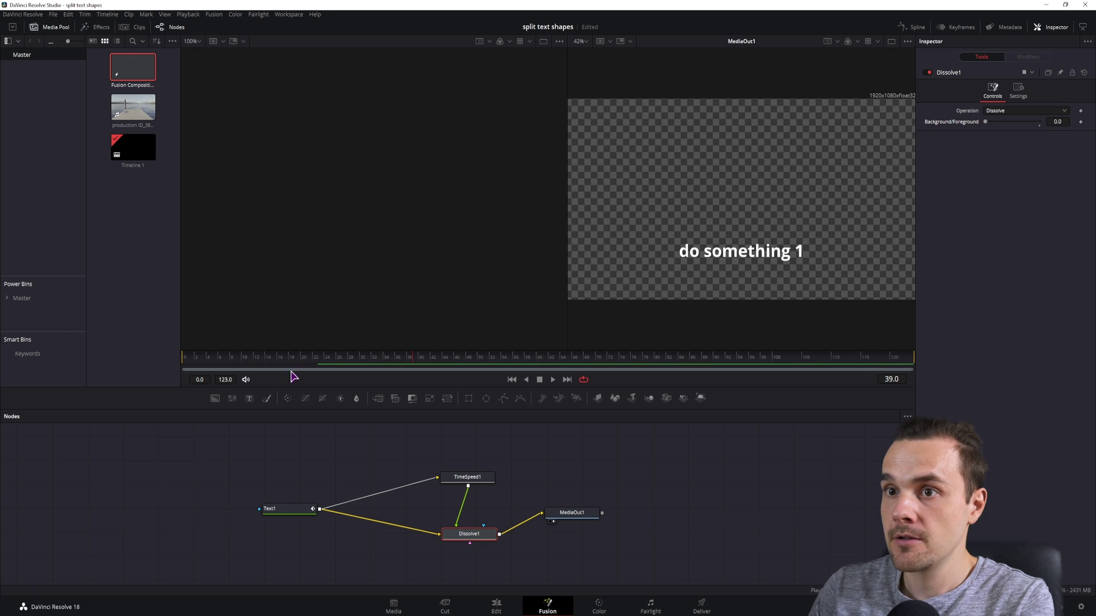
left_click(227, 357)
left_click_drag(250, 361, 377, 363)
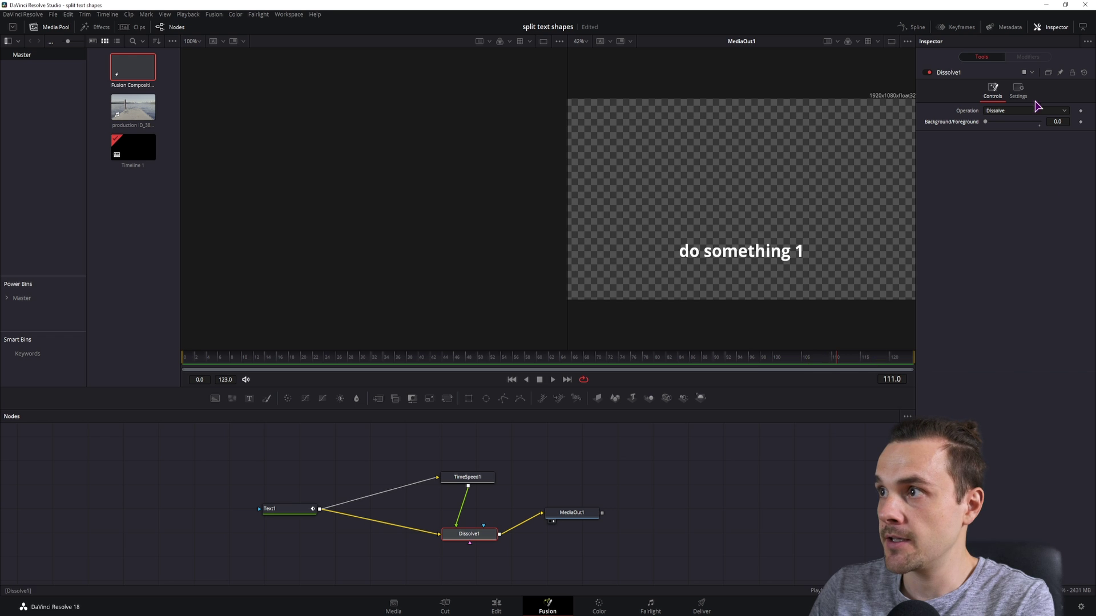
left_click_drag(989, 126, 1039, 122)
mouse_move(810, 357)
left_mouse_down()
mouse_move(798, 356)
mouse_move(845, 361)
mouse_move(790, 359)
left_mouse_up()
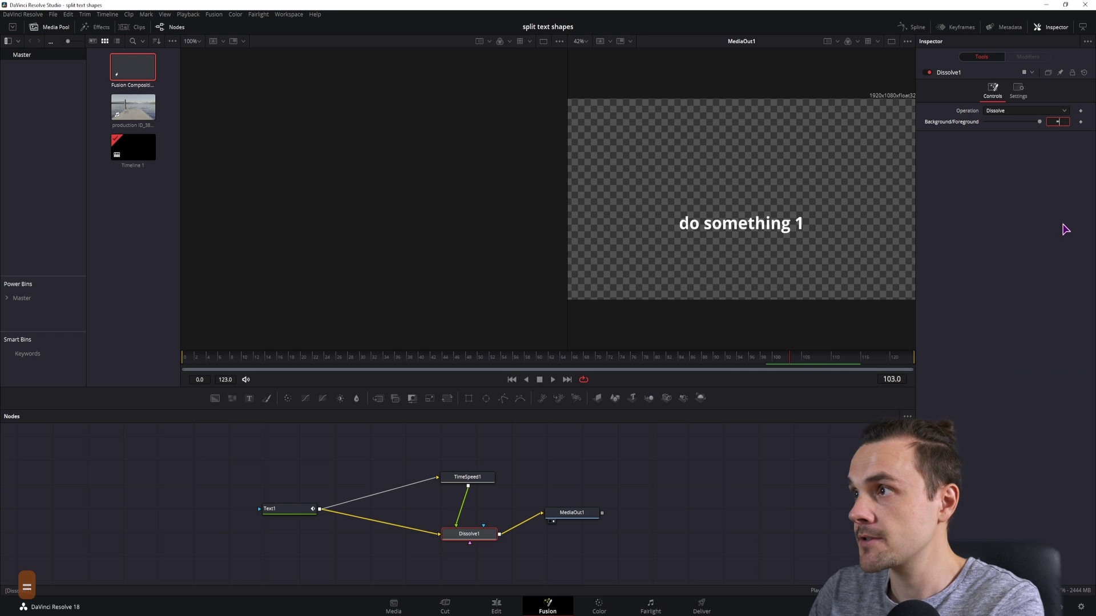
key("Return")
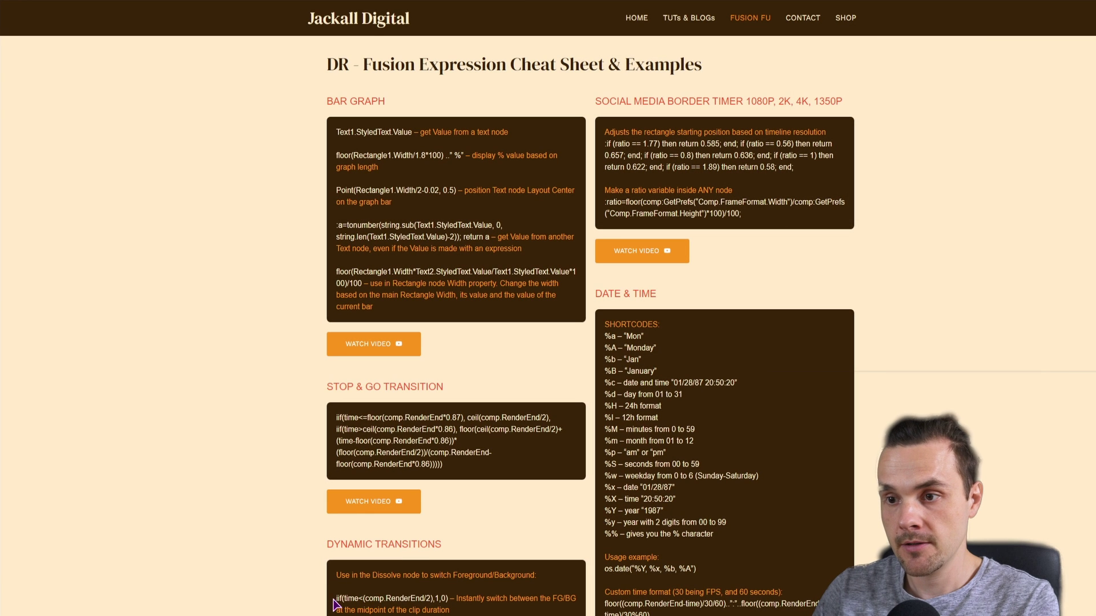
Copy the iif(time<(comp.RenderEnd/2),1,0) expression from the cheat sheet's Dynamic Transitions section
left_click_drag(336, 597, 451, 599)
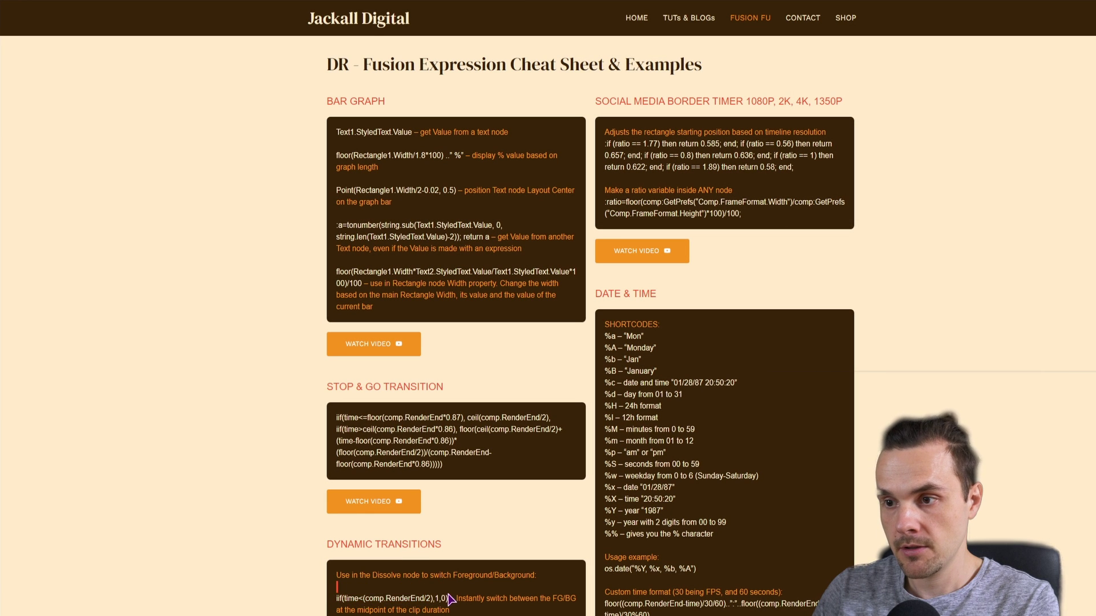
key("ctrl+c")
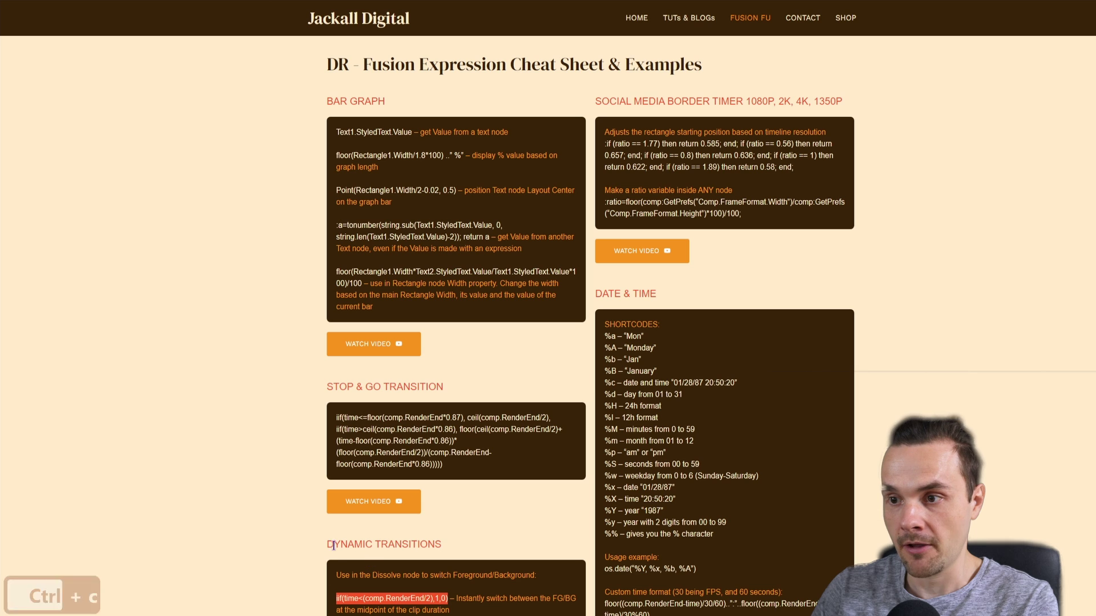
scroll(500, 606, "down", 2)
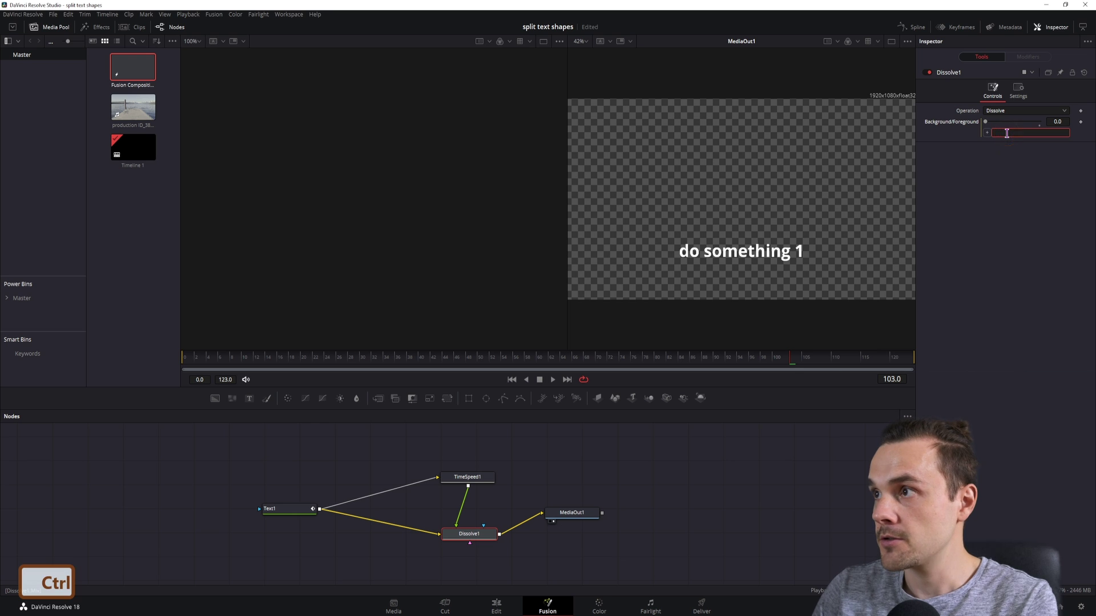
Paste iif(time<(comp.RenderEnd/2),1,0) into Dissolve1's Background/Foreground and swap its inputs so Text1 is foreground
key("ctrl+v")
left_click(560, 459)
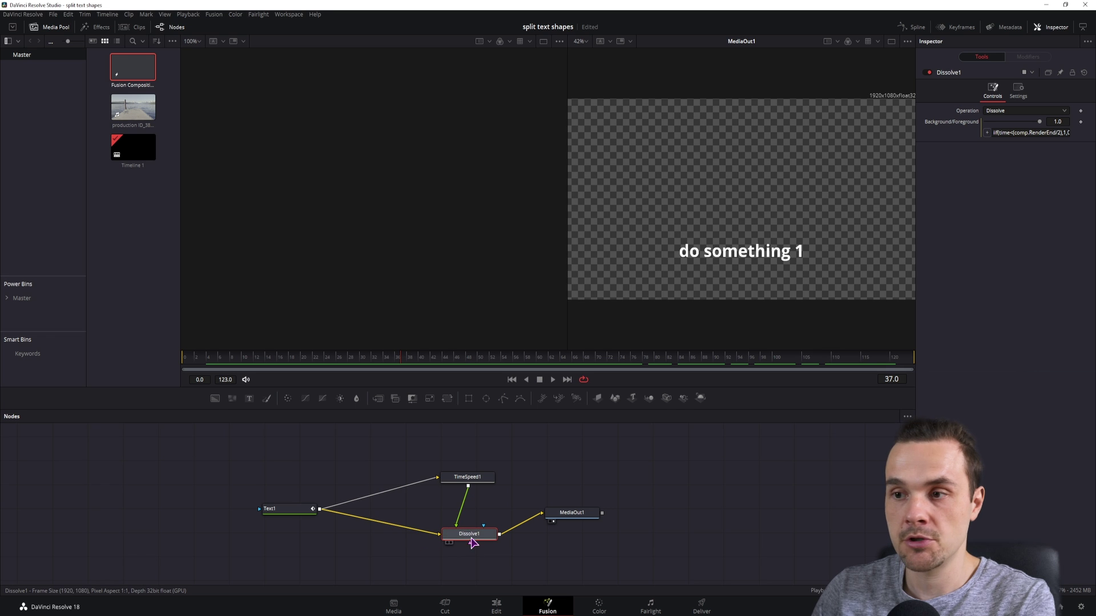
key("ctrl")
key("ctrl+t")
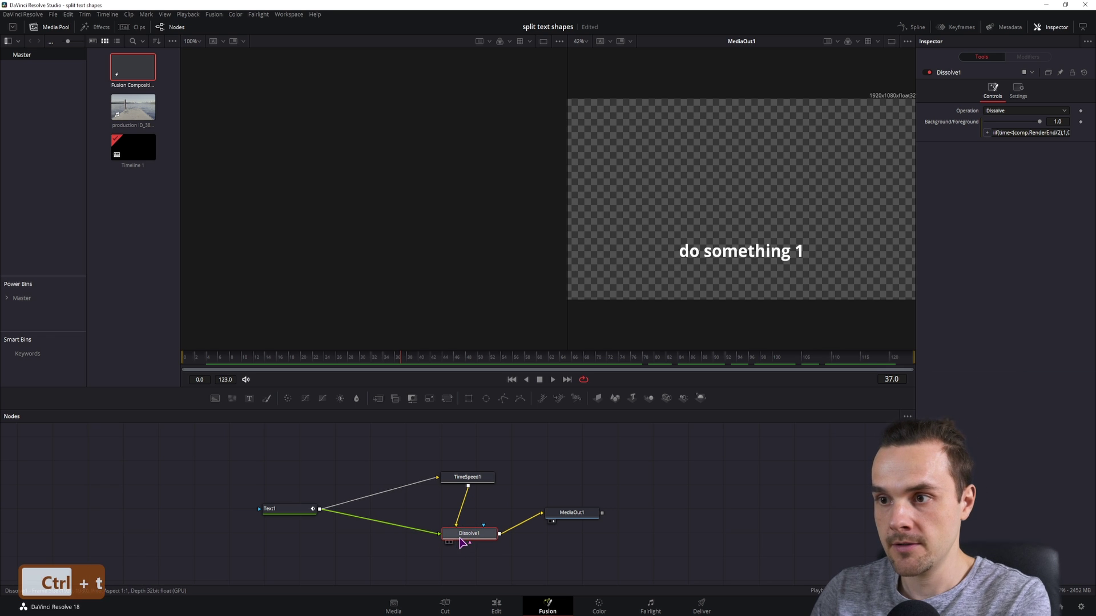
left_click_drag(353, 363, 414, 363)
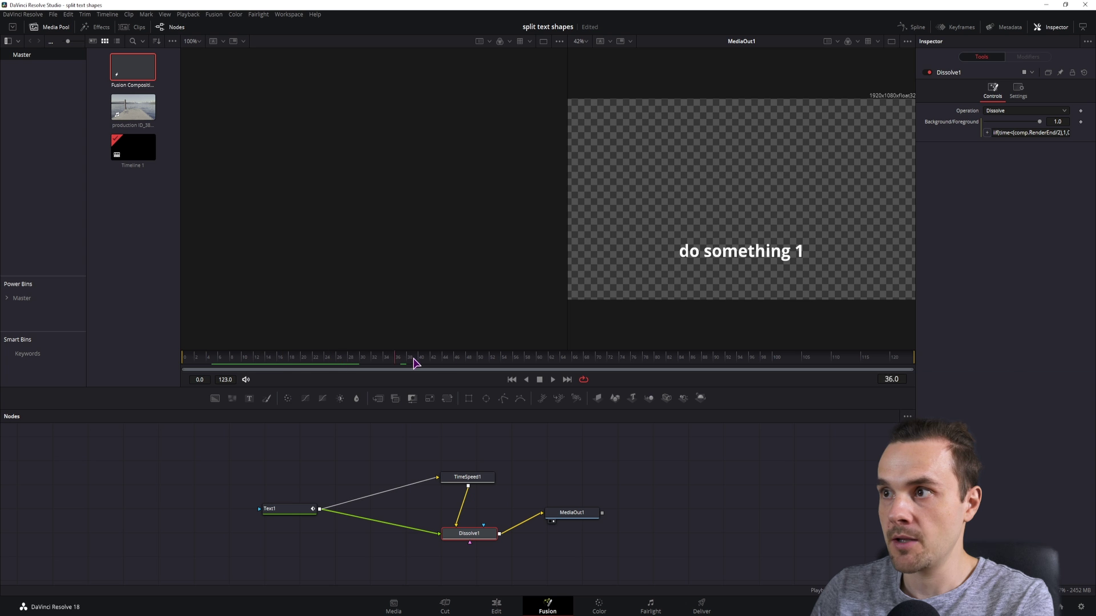